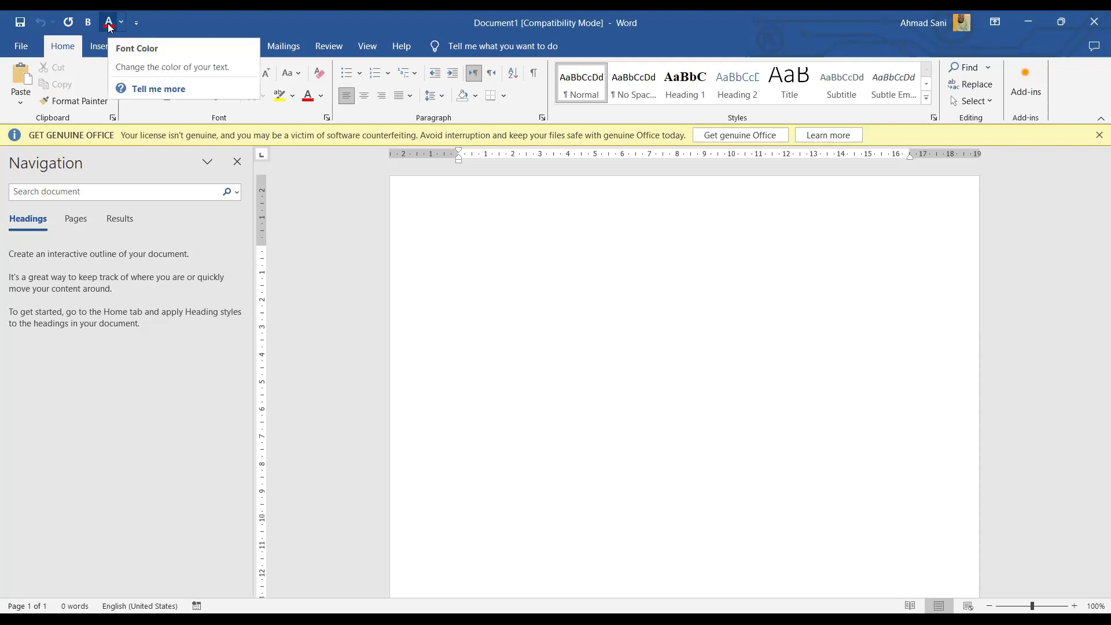
# Step: Toggle strikethrough on and then back off from the Home tab
pyautogui.click(90, 26)
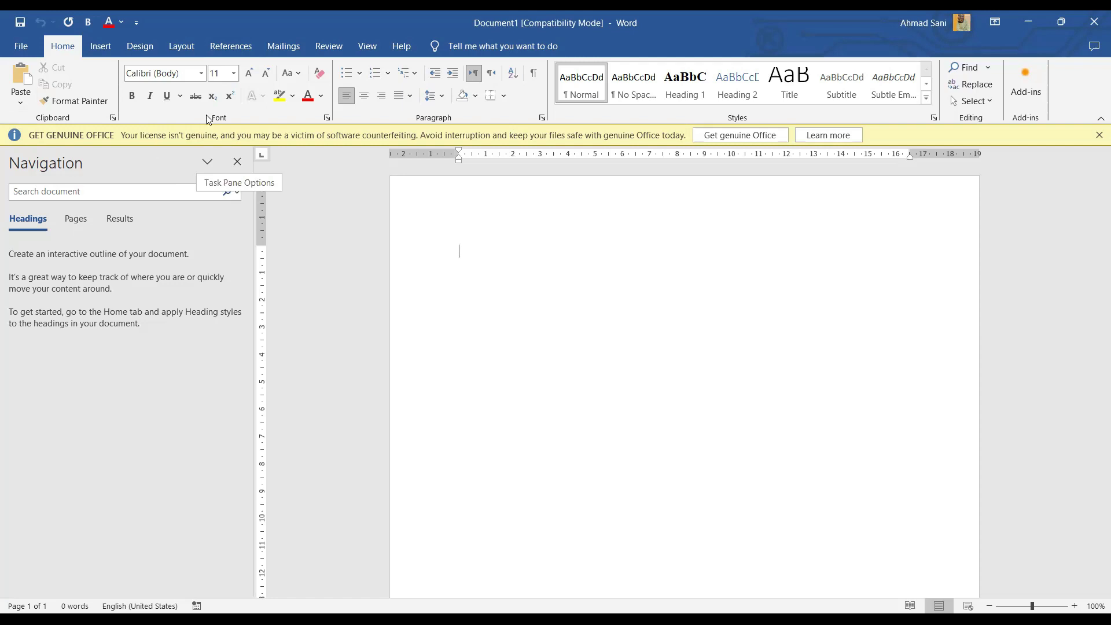
pyautogui.hotkey('alt', 'h')
pyautogui.press('4')
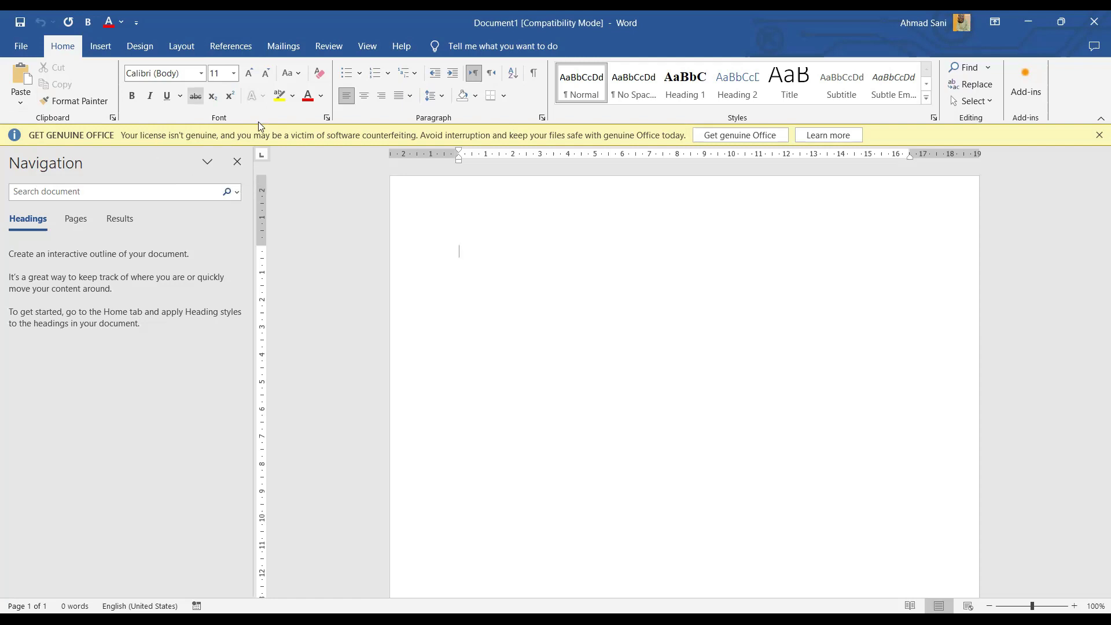
pyautogui.hotkey('alt', 'h')
pyautogui.press('4')
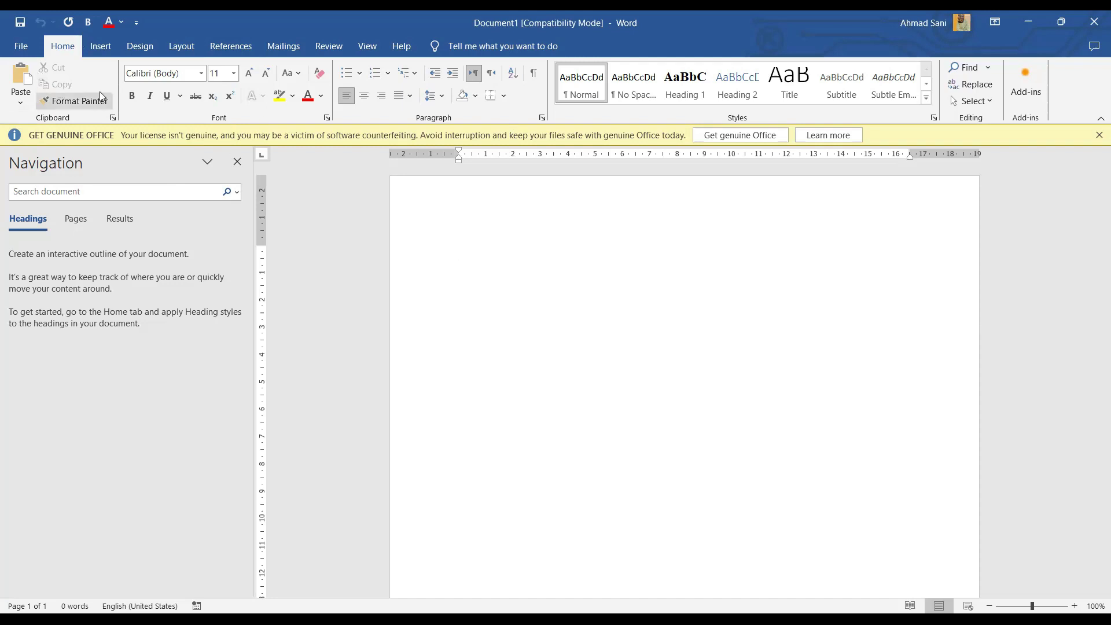
# Step: Type the author's name on the first line and start a new paragraph below it
pyautogui.click(417, 214)
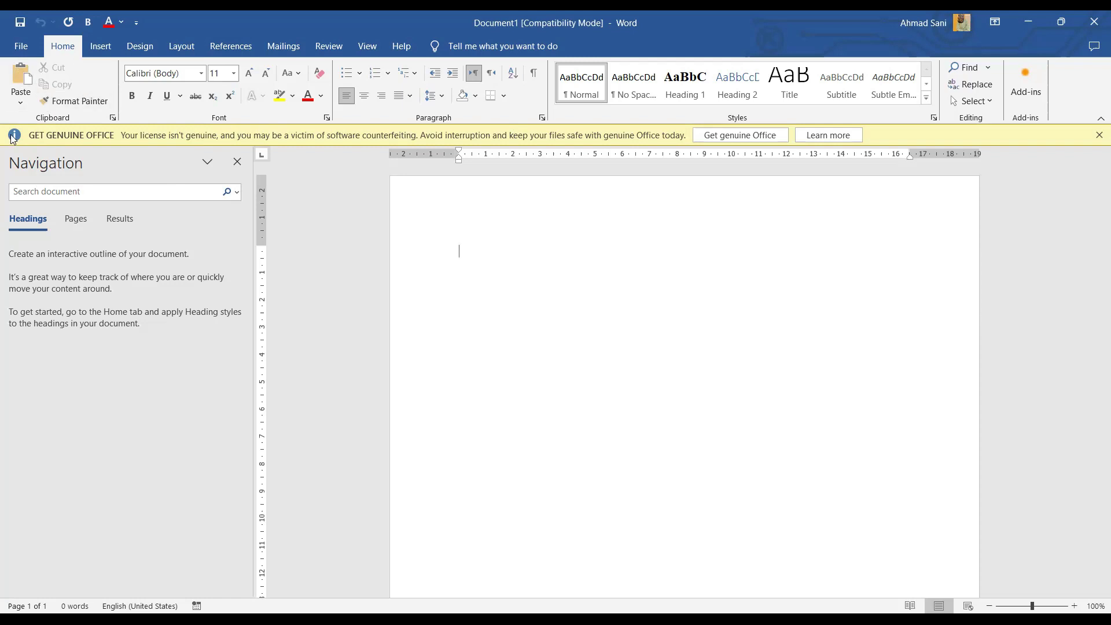
pyautogui.click(195, 95)
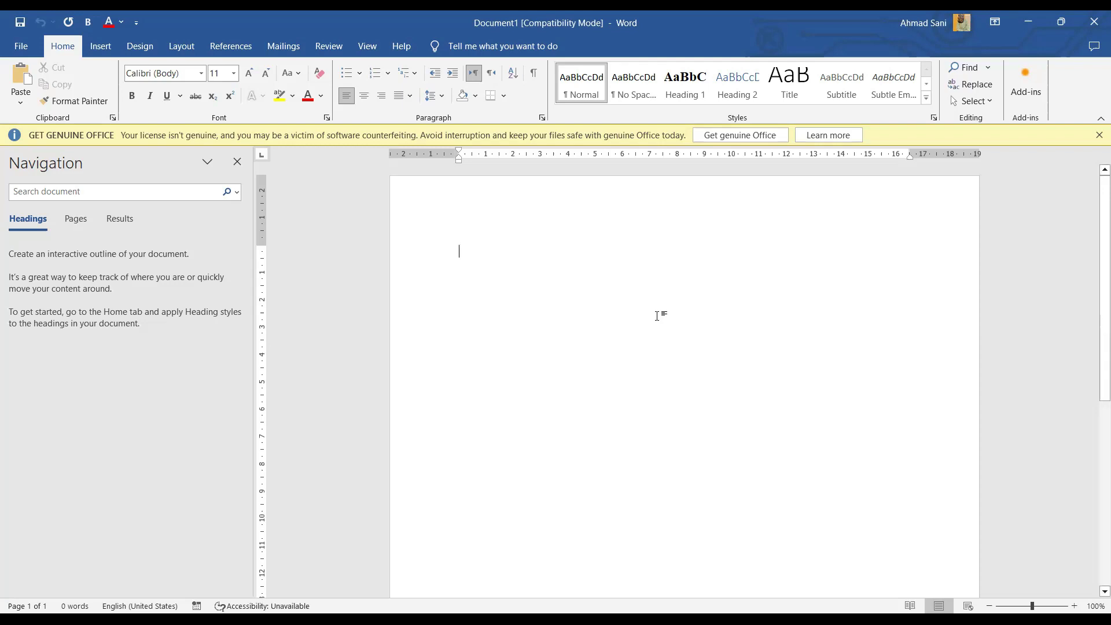
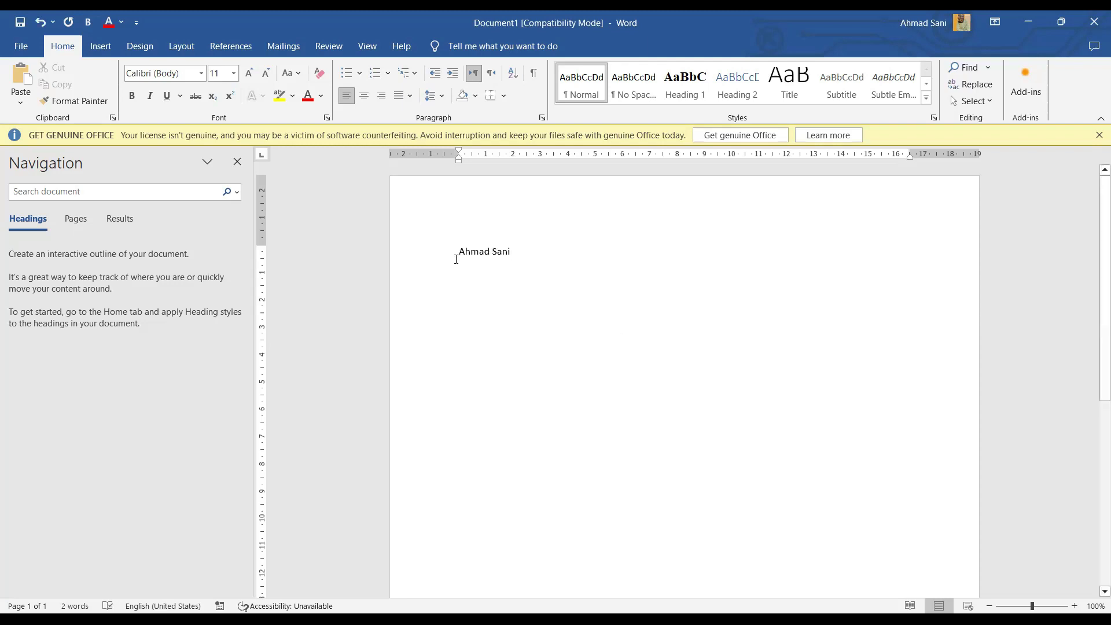
pyautogui.hotkey('ctrl', 'a')
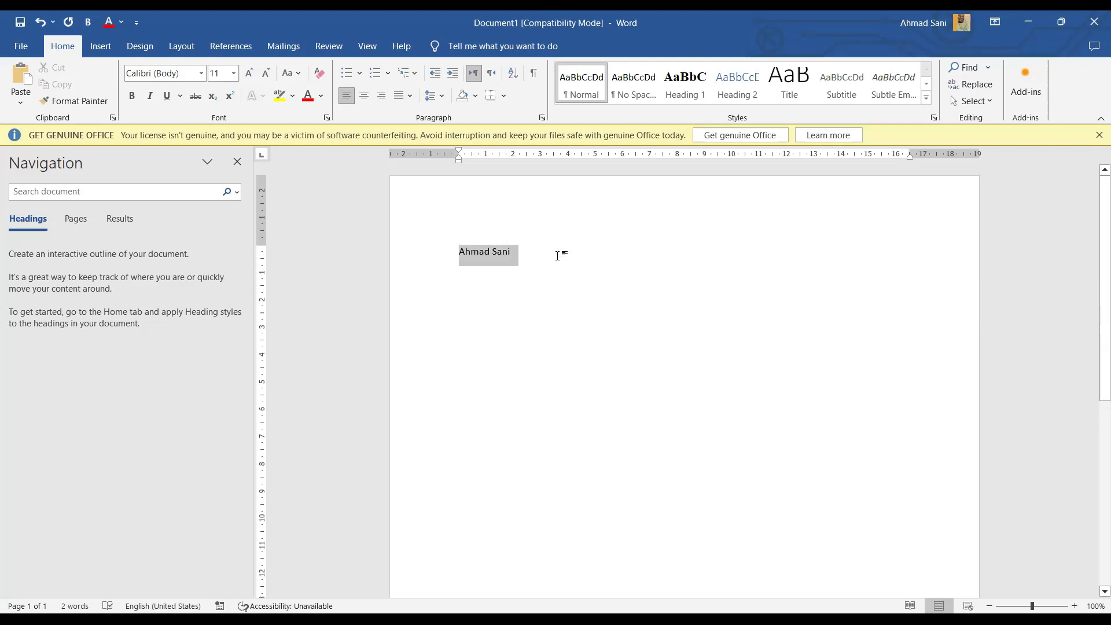
pyautogui.click(557, 256)
pyautogui.press('Return')
pyautogui.press('Return')
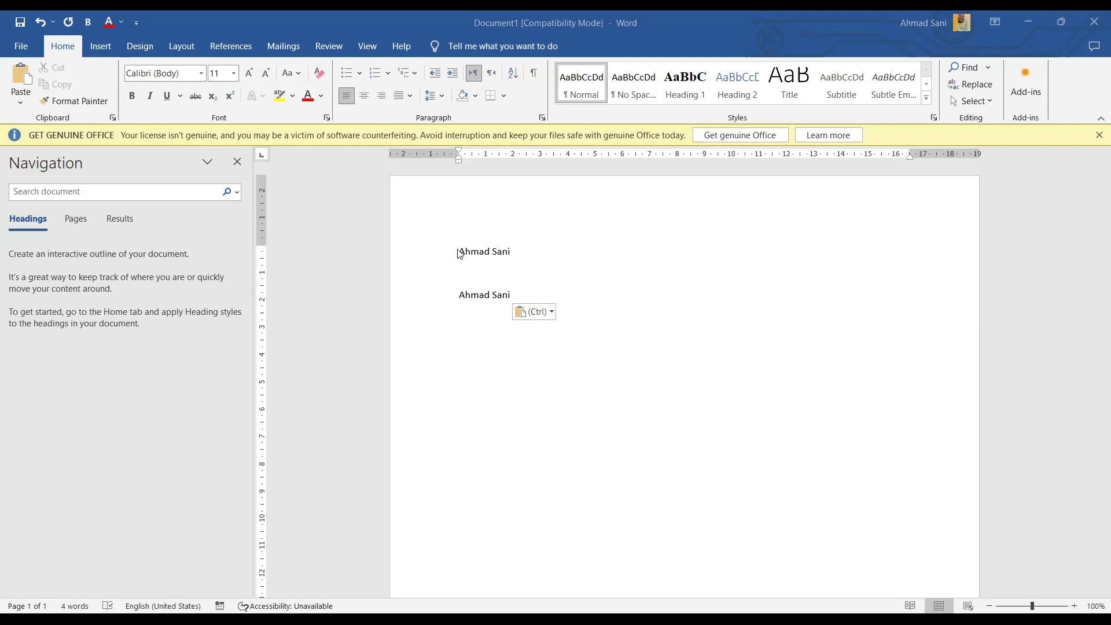
# Step: Select the second name line and set its font to Arial Black
pyautogui.click(454, 304)
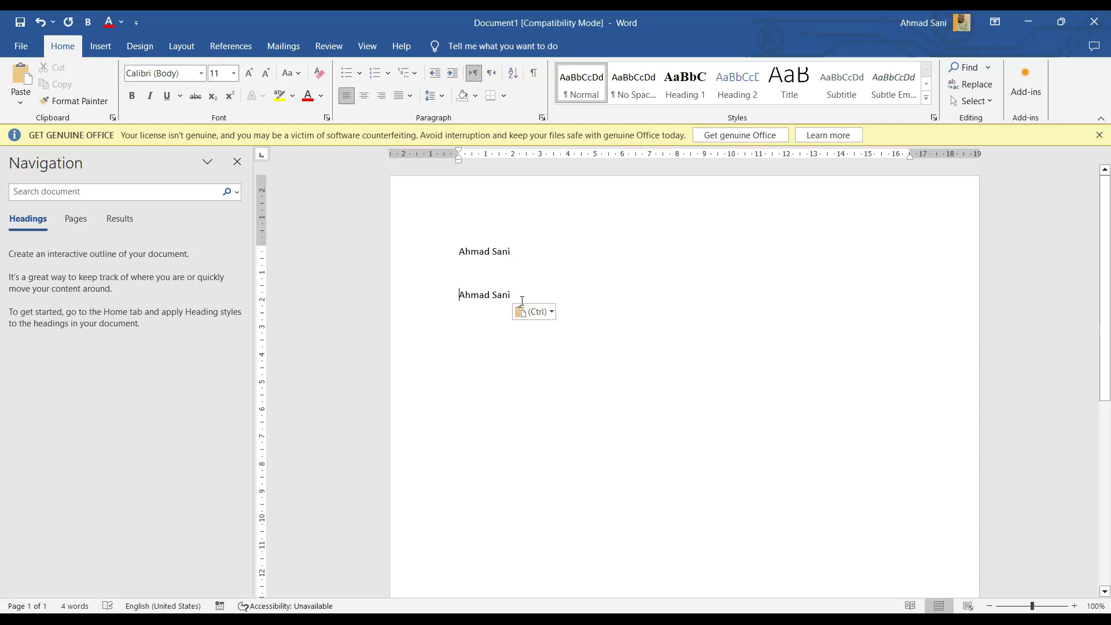
pyautogui.hotkey('shift', 'Down')
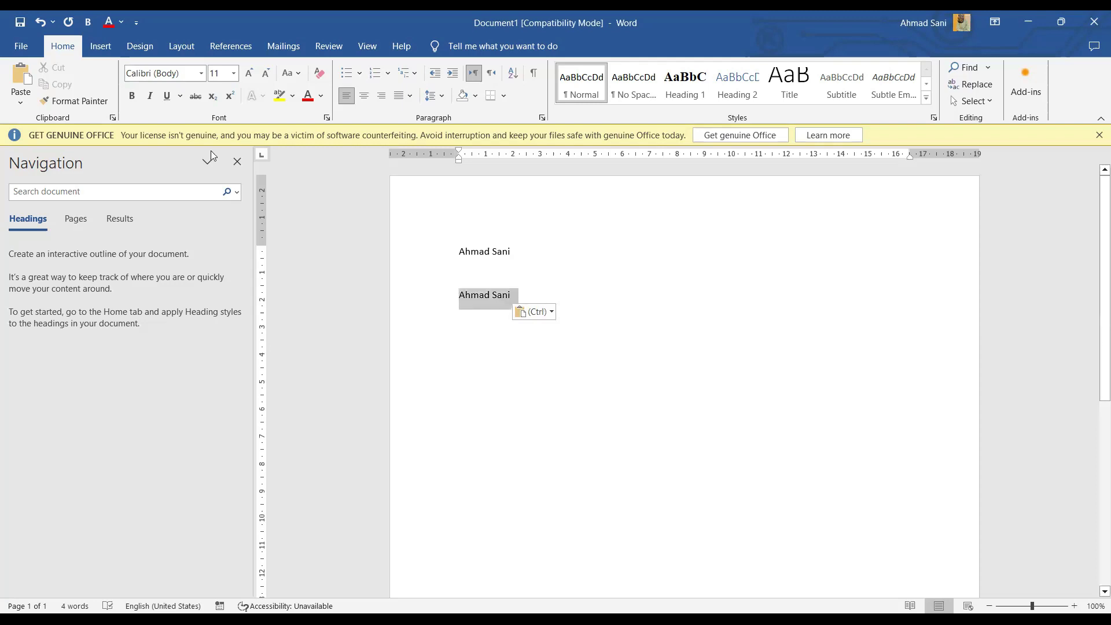
pyautogui.click(202, 73)
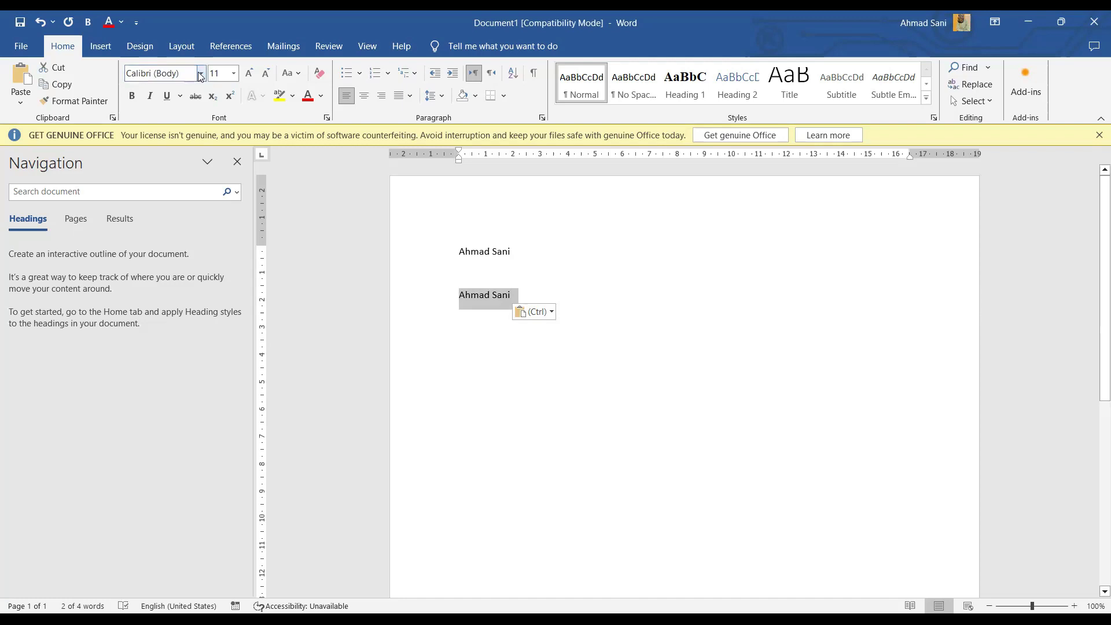
pyautogui.click(201, 74)
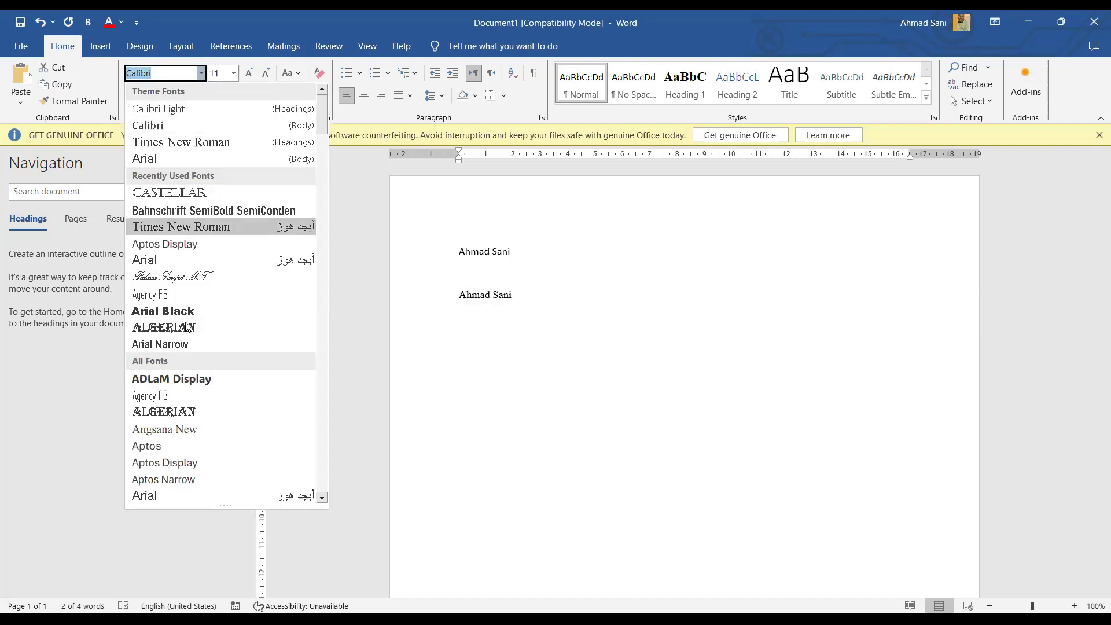
pyautogui.click(187, 312)
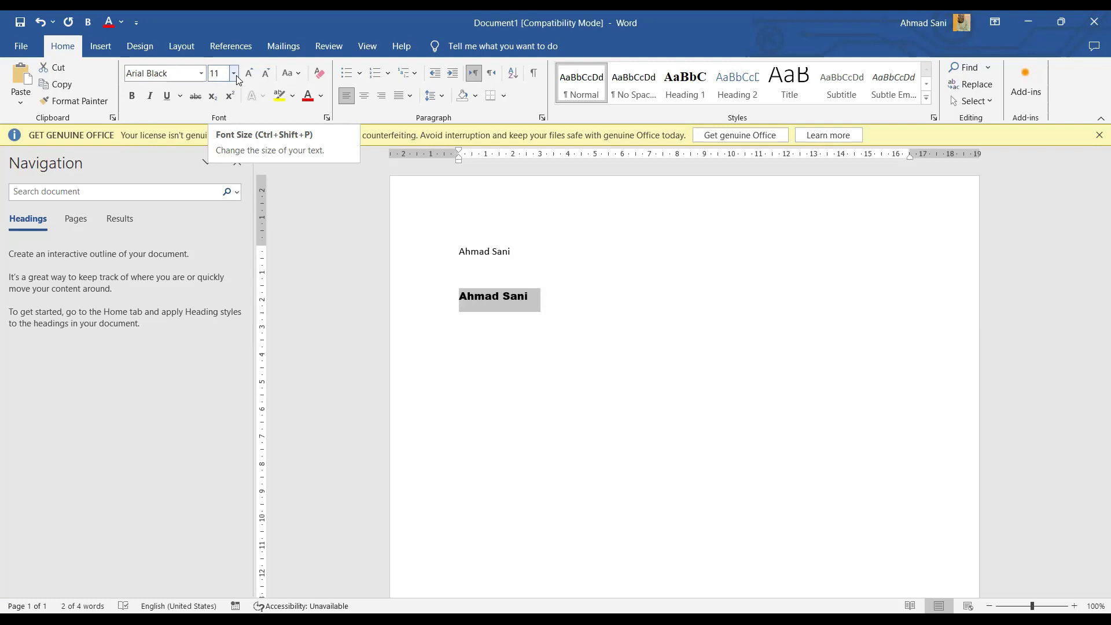
# Step: Set the second name line to size 22, undoing a stray typed entry, and select the first line
pyautogui.click(233, 77)
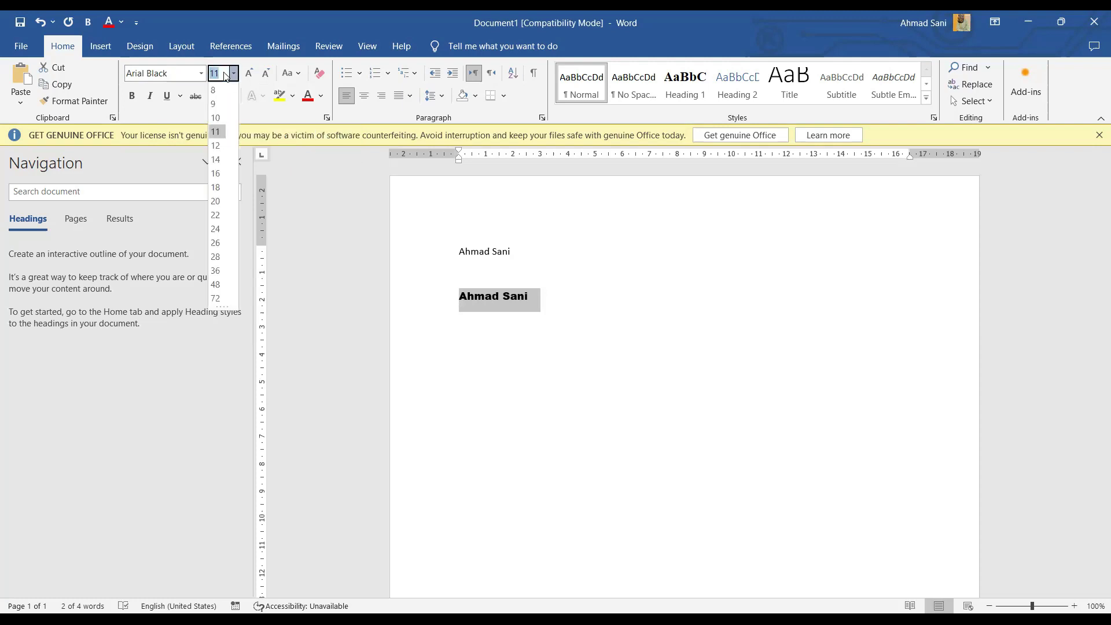
pyautogui.click(215, 131)
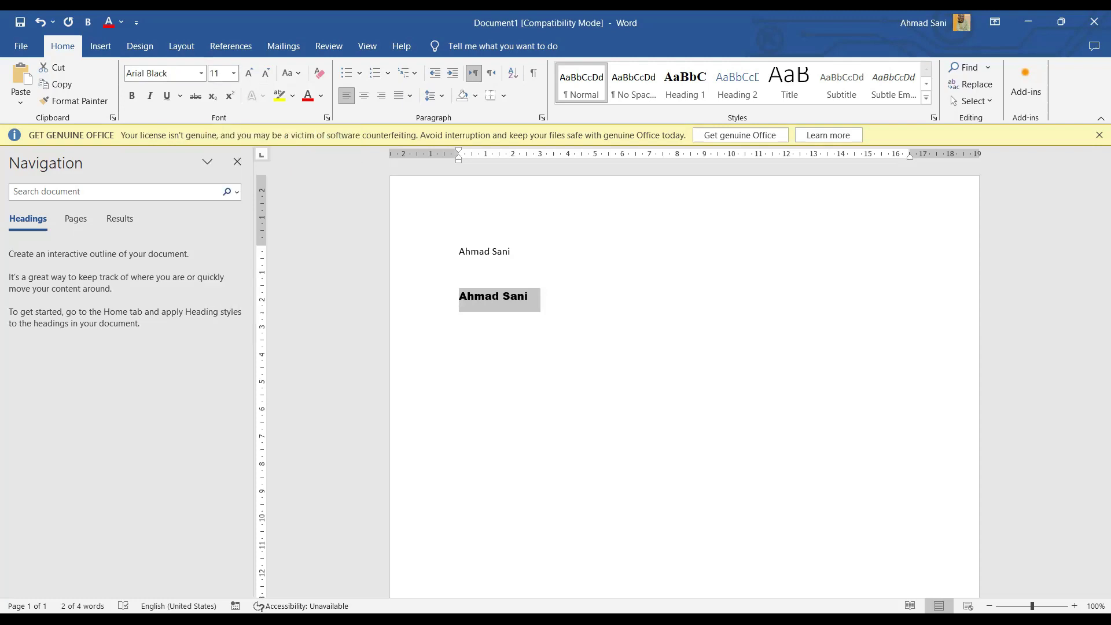
pyautogui.write('1')
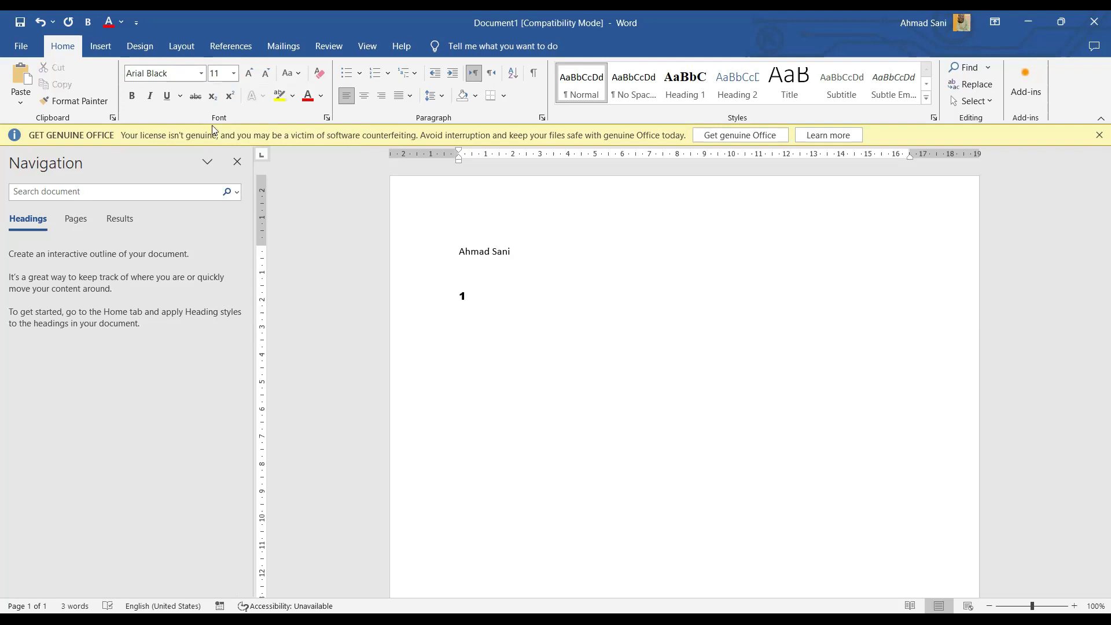
pyautogui.hotkey('ctrl', 'z')
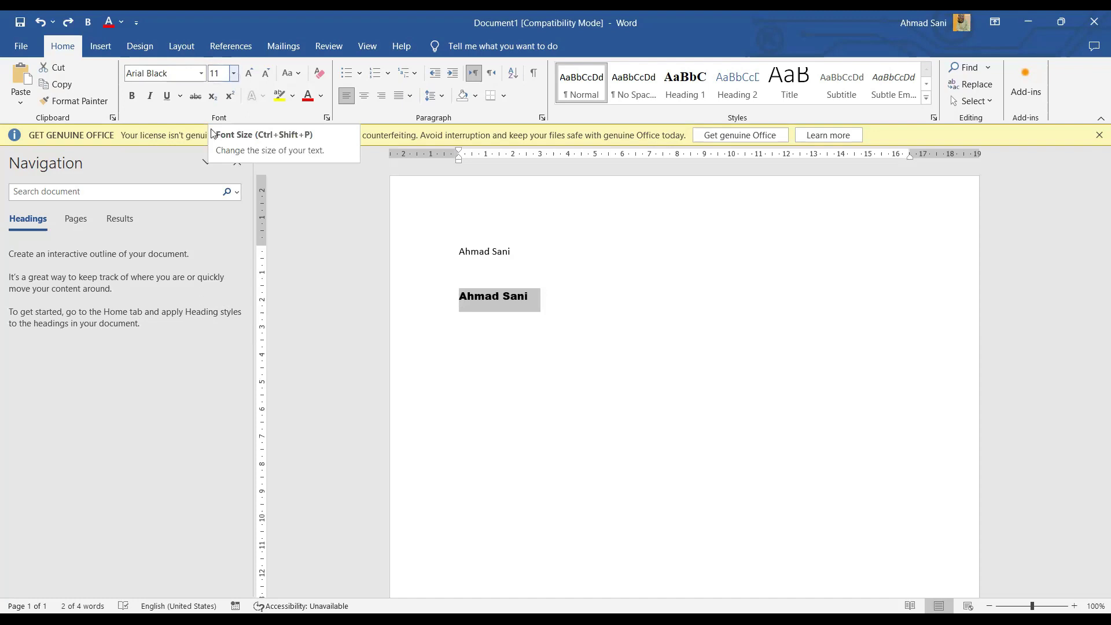
pyautogui.click(234, 72)
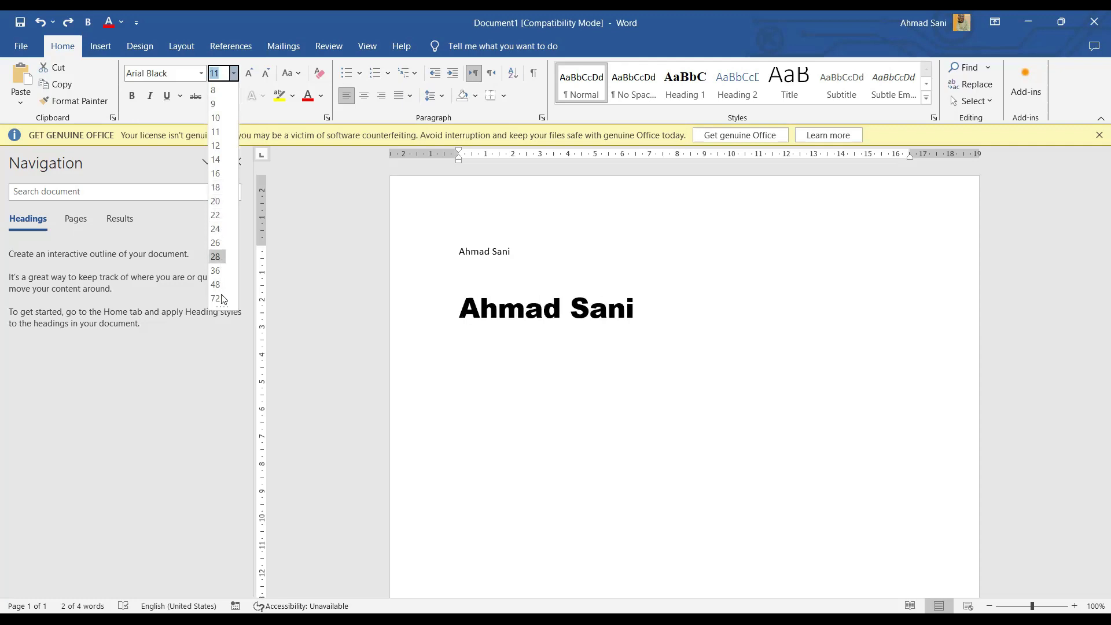
pyautogui.click(215, 216)
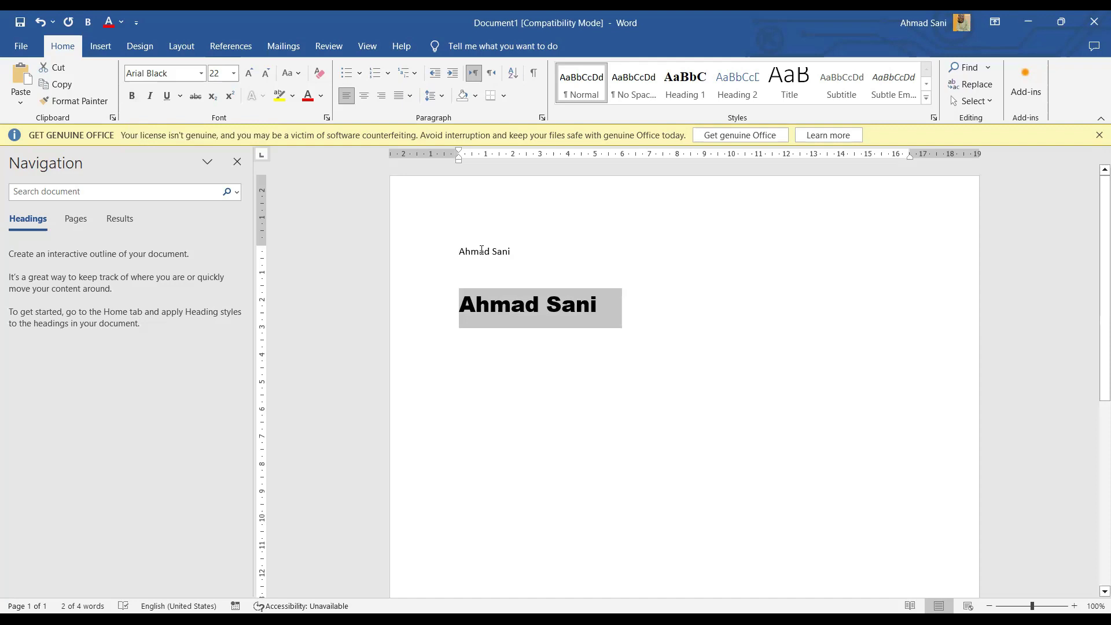
pyautogui.tripleClick(523, 249)
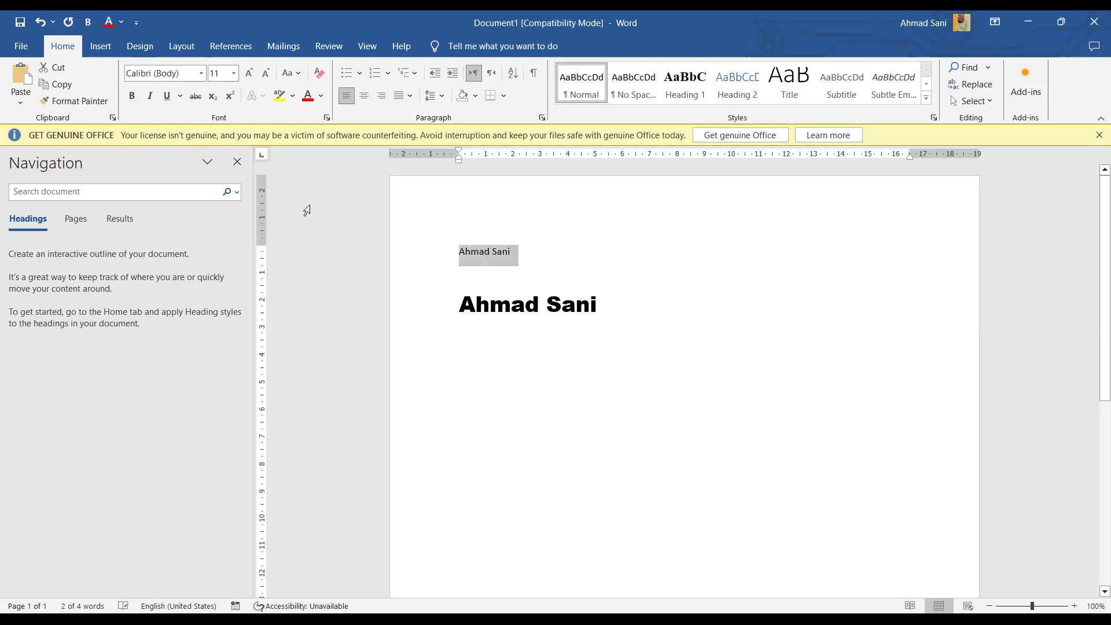
# Step: Make the small first name line bold, italic and underlined
pyautogui.click(132, 96)
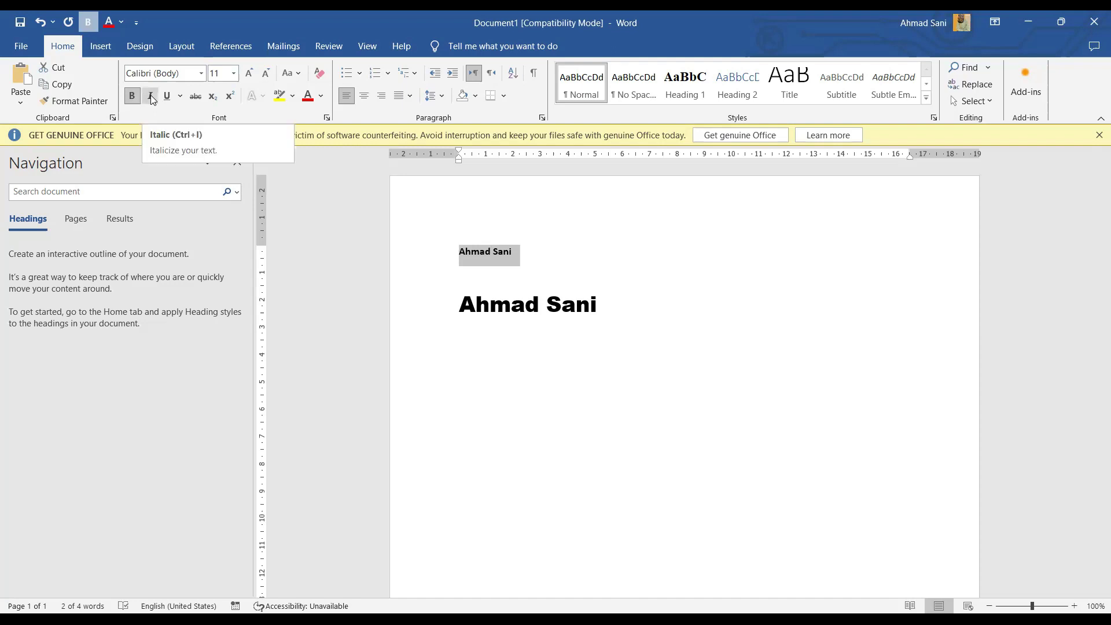
pyautogui.click(150, 94)
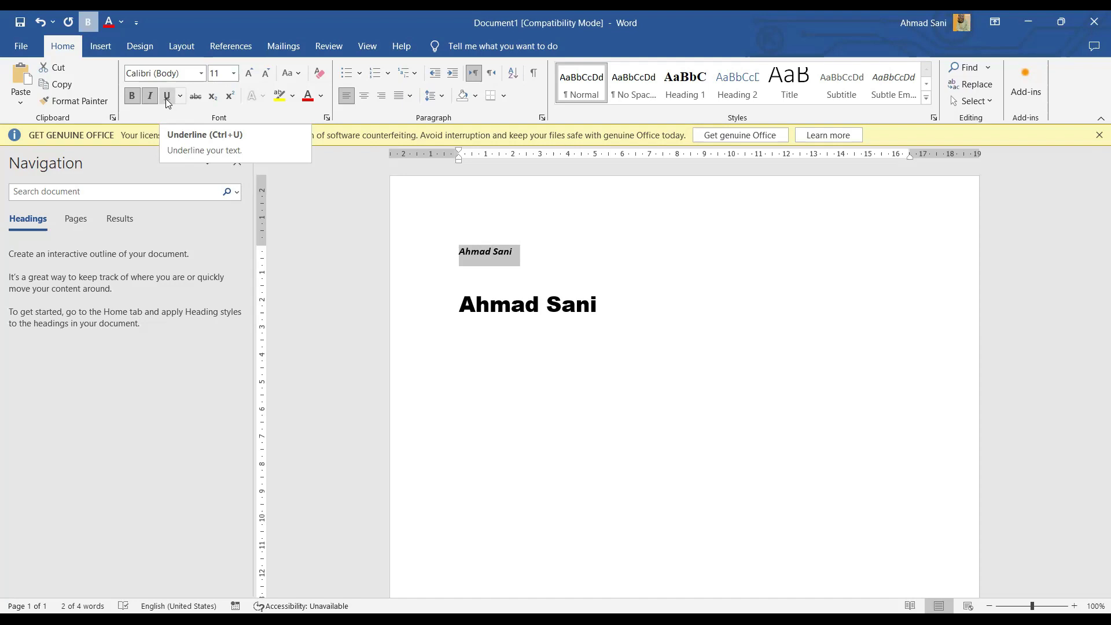
pyautogui.click(167, 97)
# Step: Start a new empty line below the large Arial Black name
pyautogui.click(531, 257)
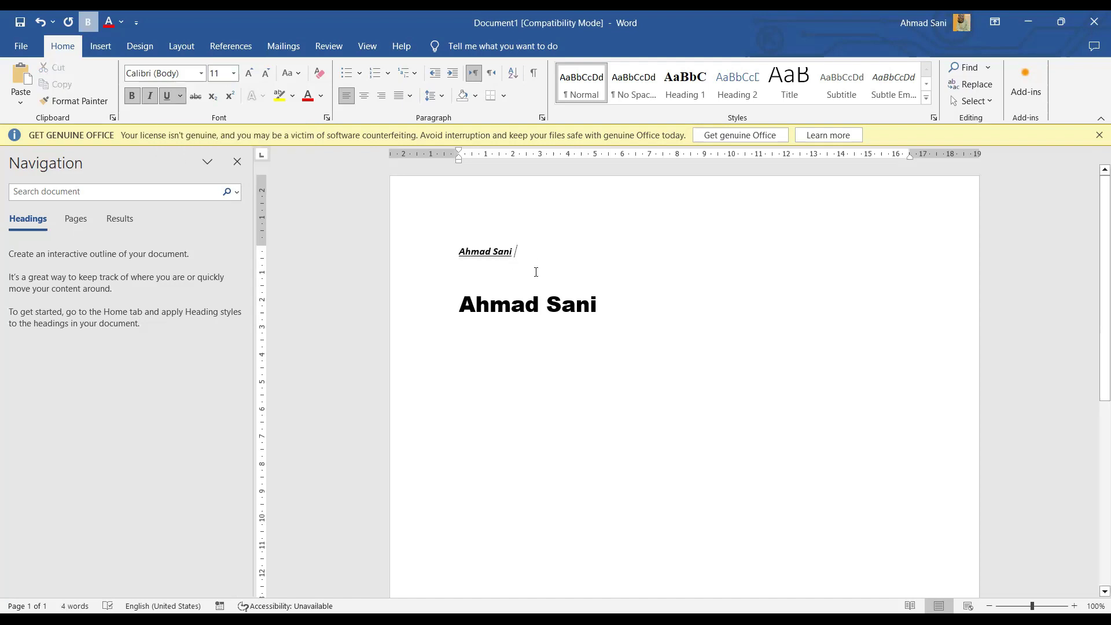
pyautogui.click(627, 303)
pyautogui.press('Return')
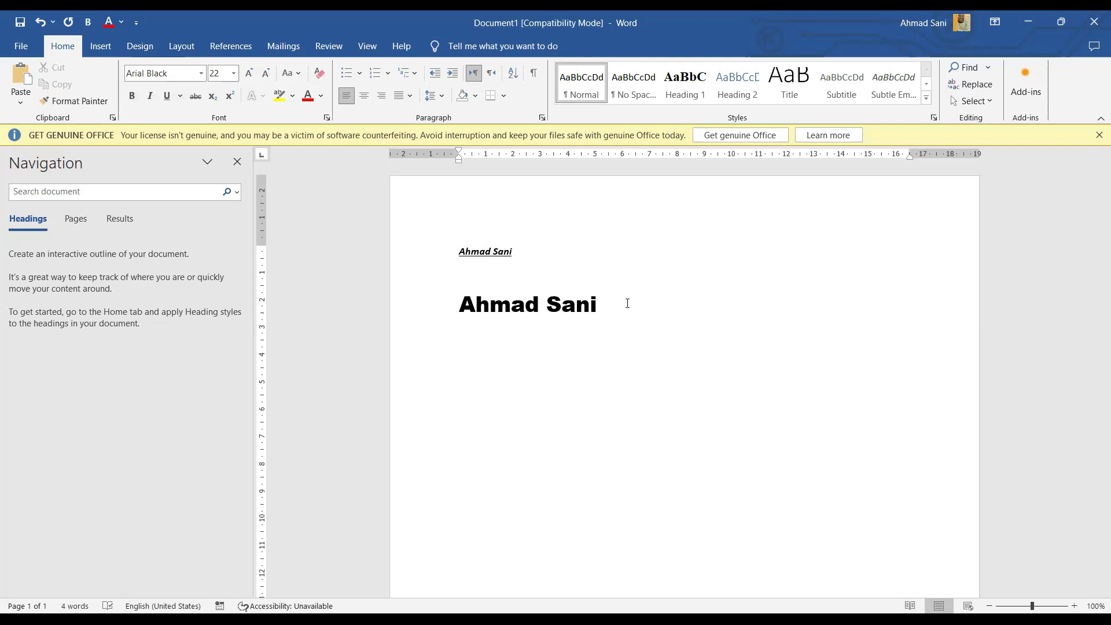
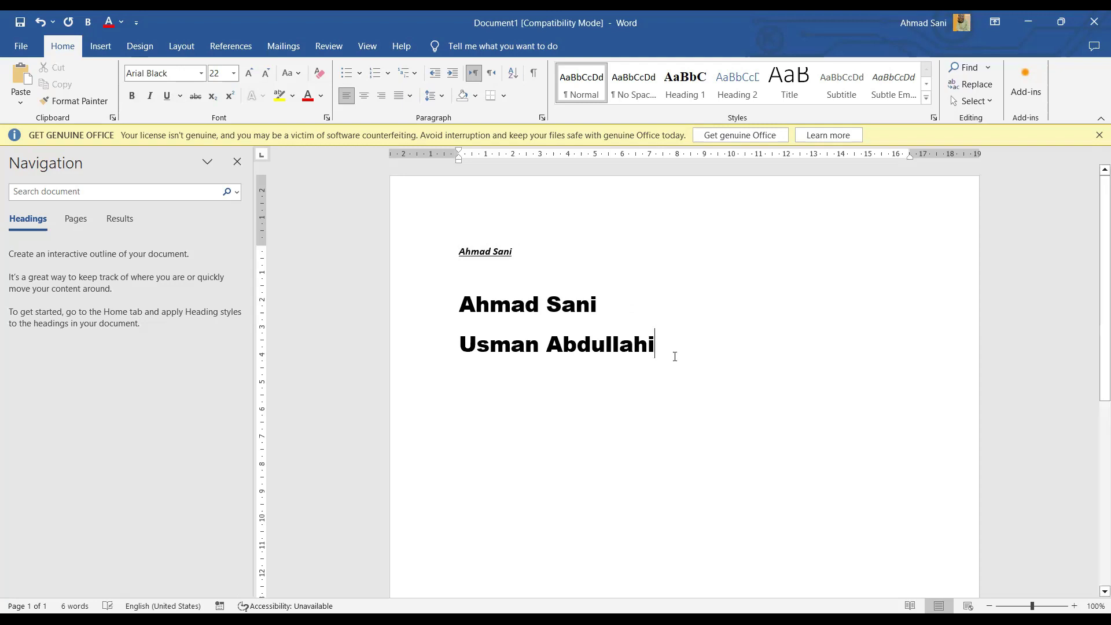
# Step: Type another full name under the large heading and strike it through
pyautogui.click(434, 354)
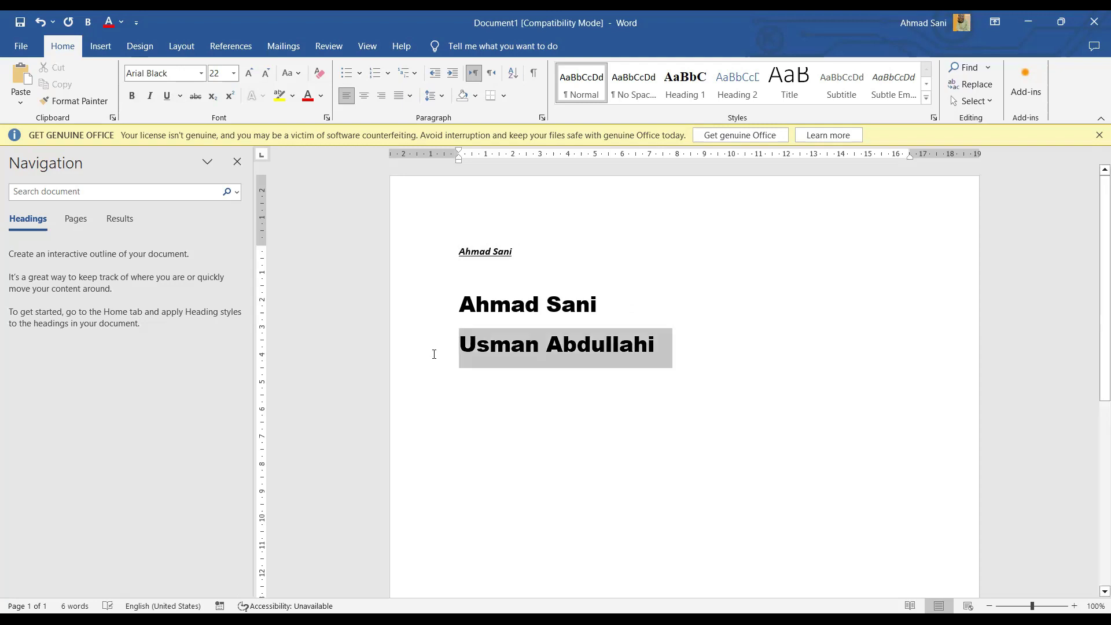
pyautogui.click(195, 97)
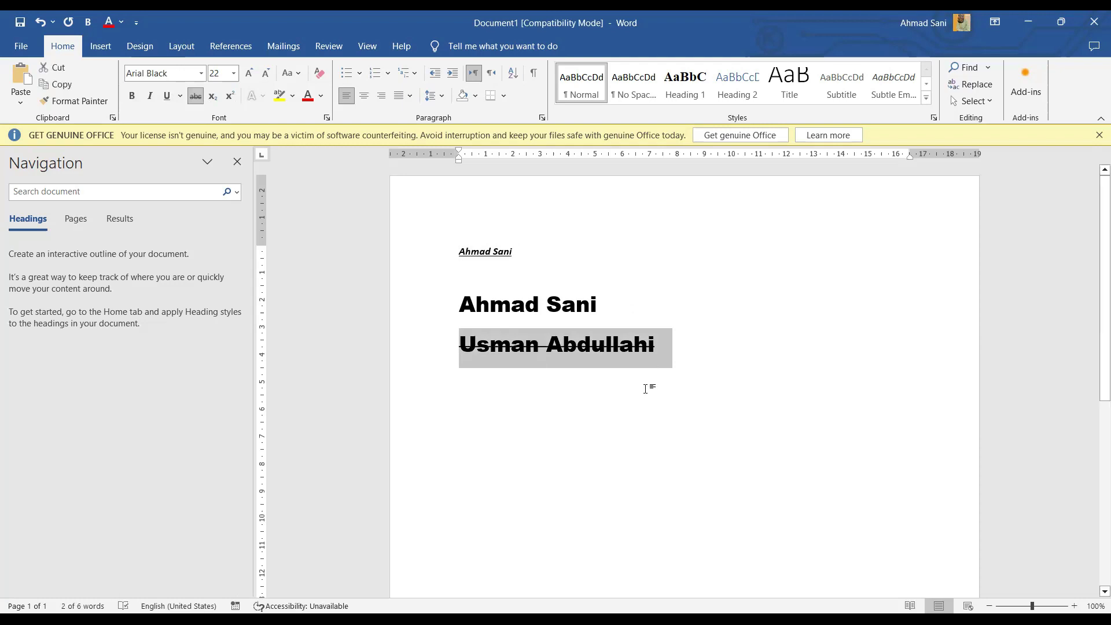
pyautogui.click(488, 352)
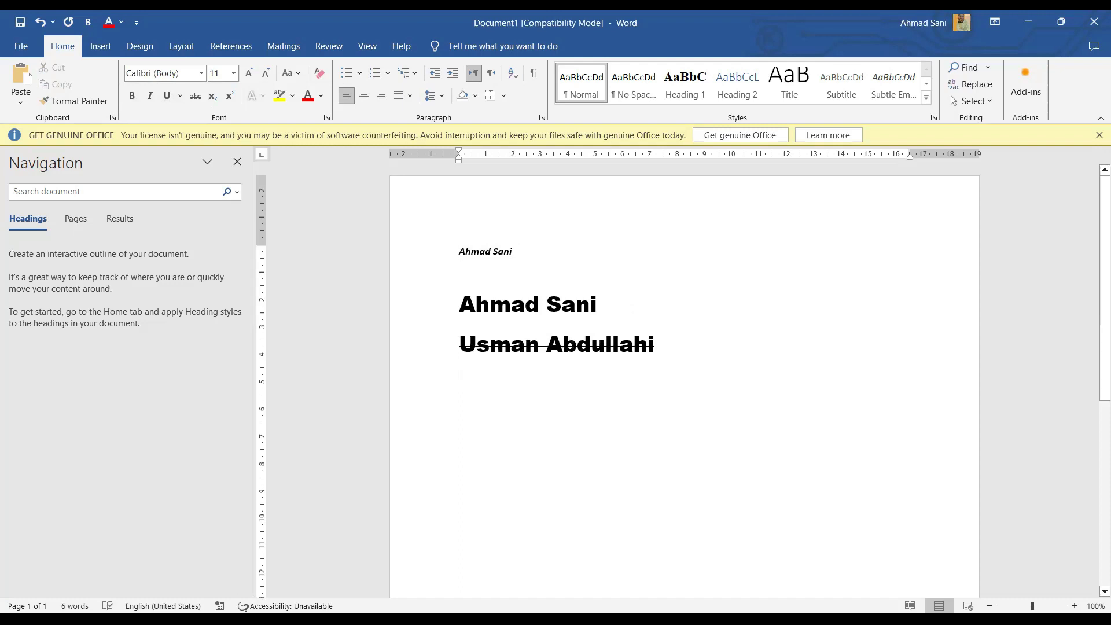
# Step: Write H2O with a subscript 2 and start a new line below it
pyautogui.write('P')
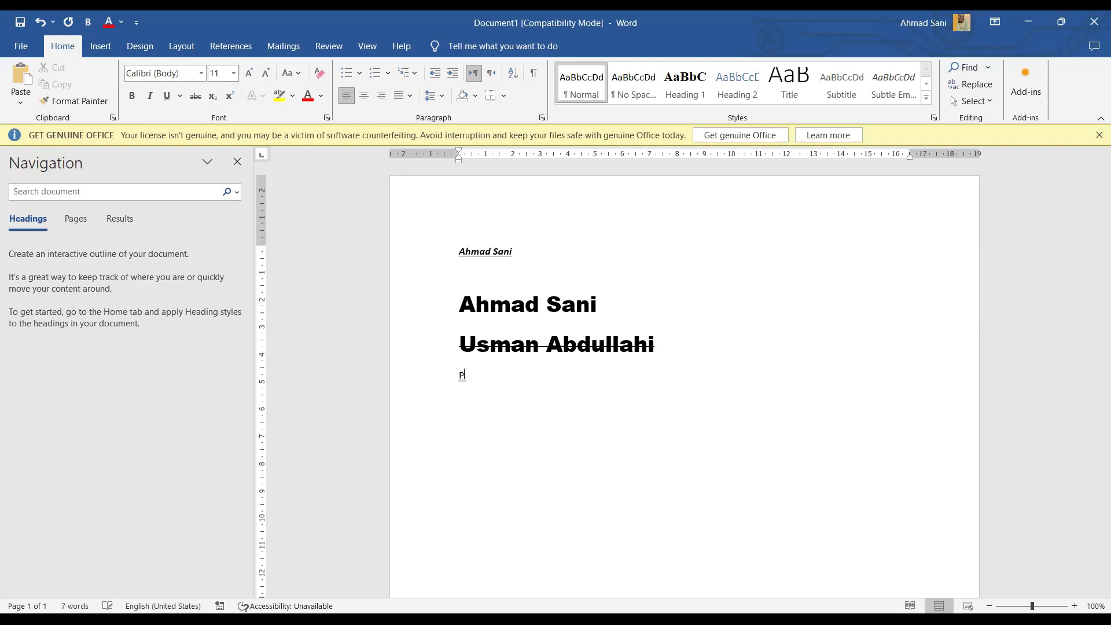
pyautogui.press('BackSpace')
pyautogui.write('H')
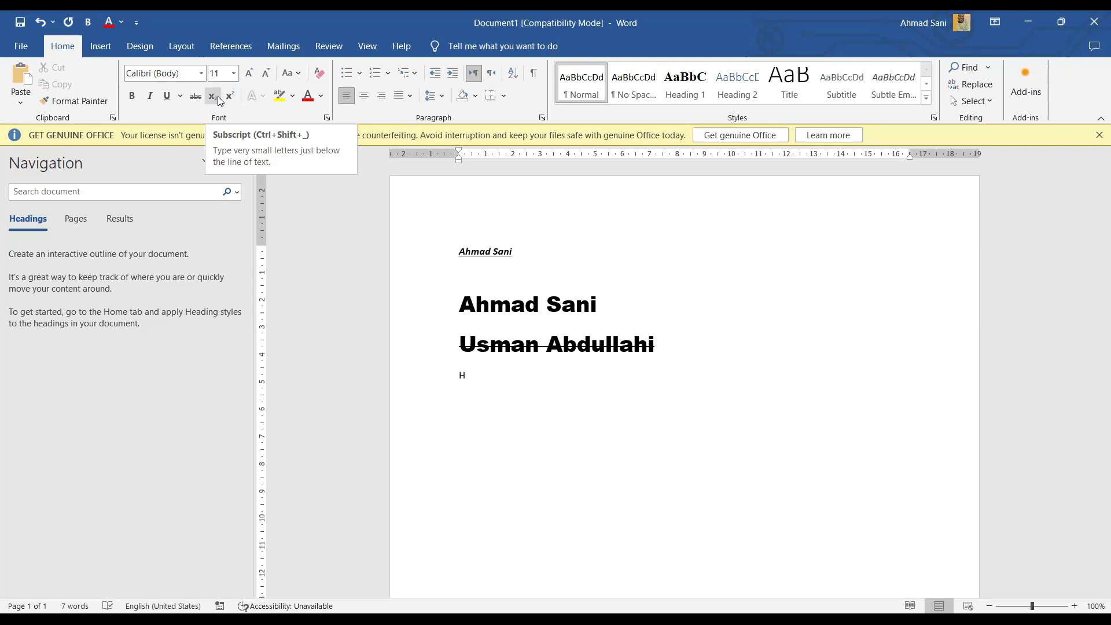
pyautogui.click(213, 96)
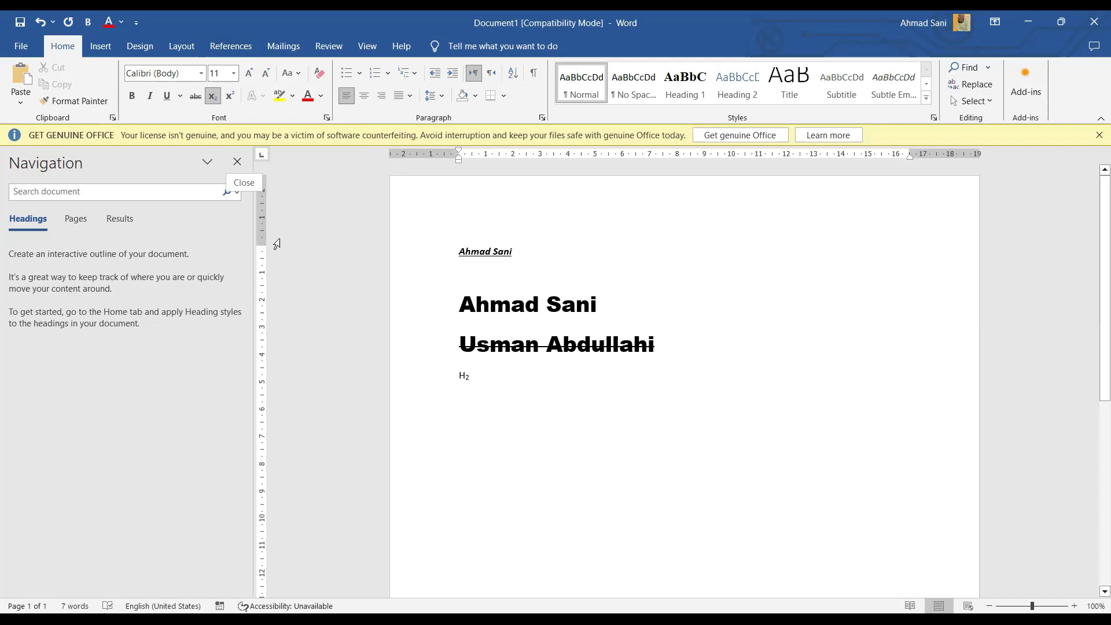
pyautogui.click(213, 95)
pyautogui.write('O')
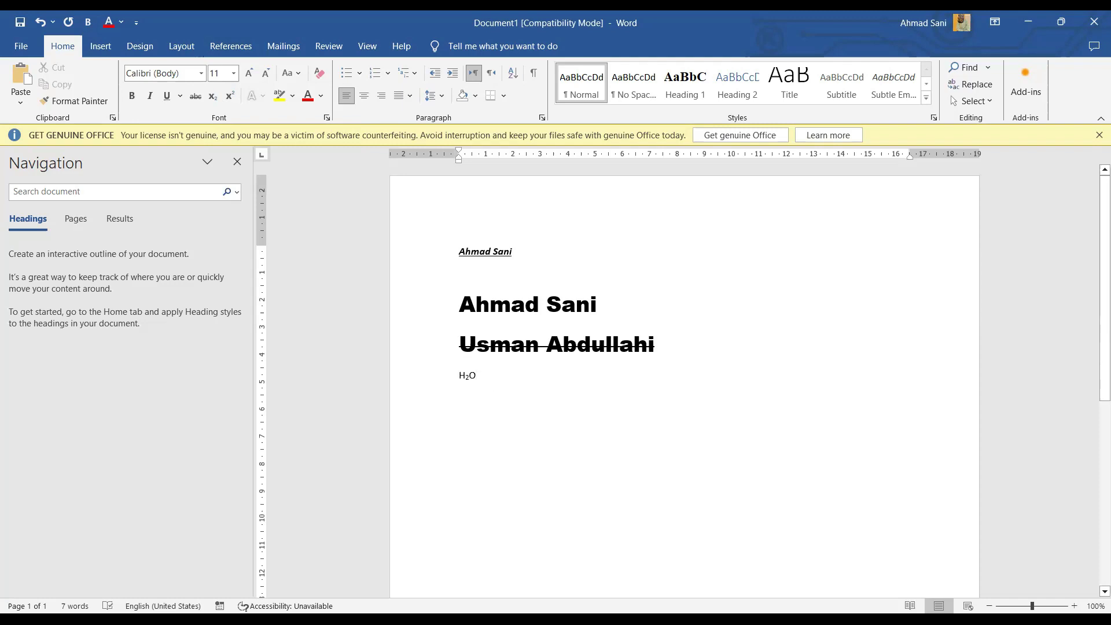
pyautogui.press('Return')
# Step: Add a superscript 5 after Y to form Y⁵
pyautogui.click(230, 96)
pyautogui.write('5')
# Step: Cycle the top name line through lowercase and UPPERCASE, finishing in Sentence case
pyautogui.moveTo(460, 253); pyautogui.dragTo(521, 252)
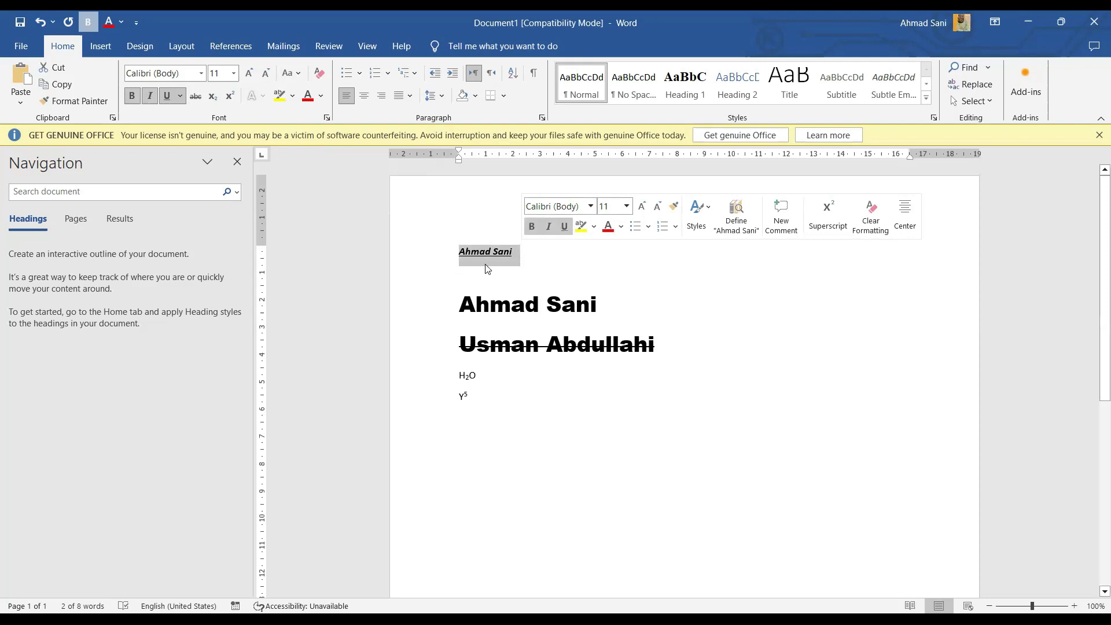
pyautogui.click(295, 76)
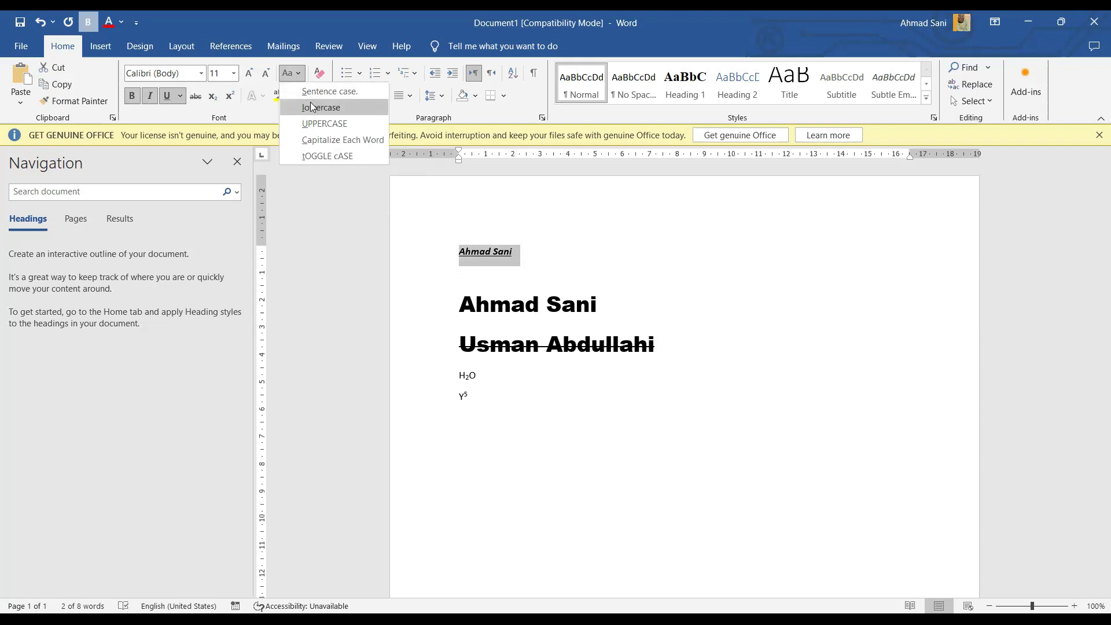
pyautogui.click(311, 107)
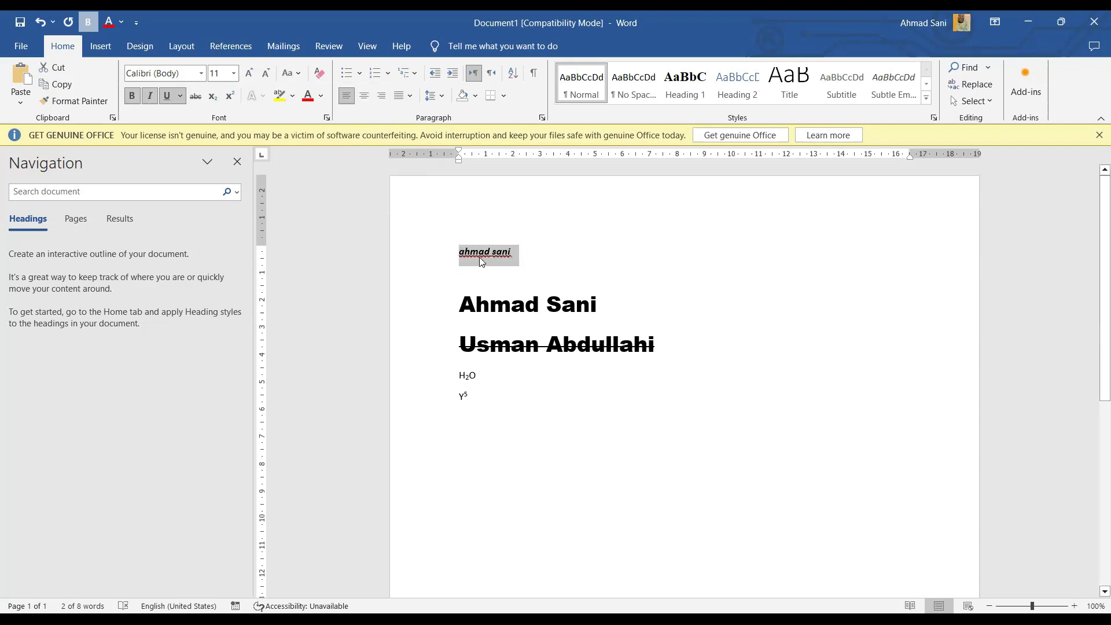
pyautogui.click(290, 75)
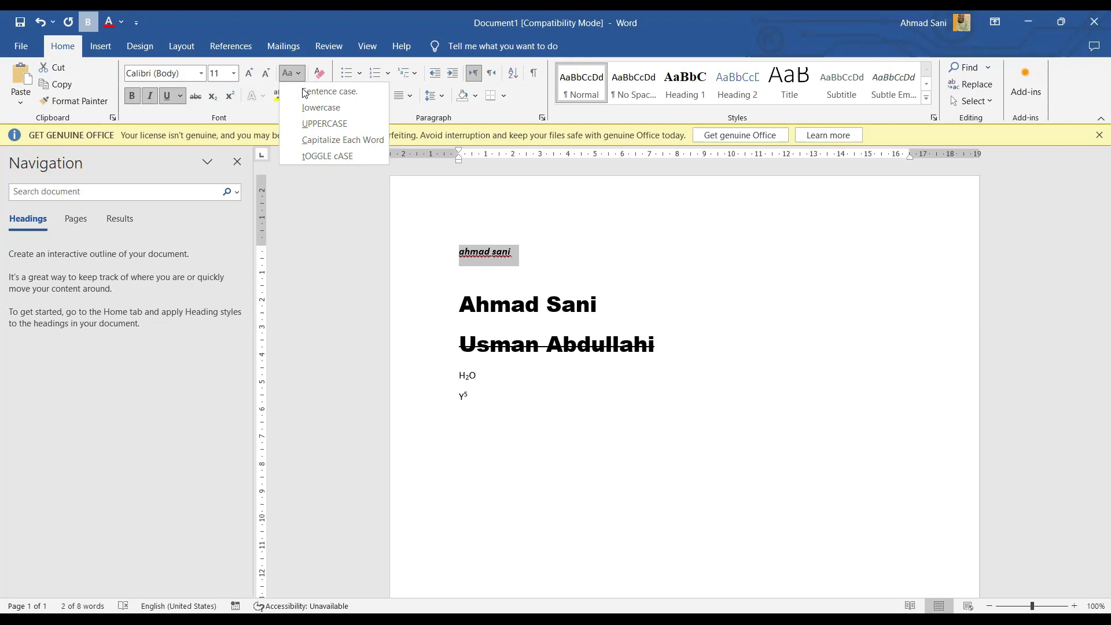
pyautogui.click(327, 124)
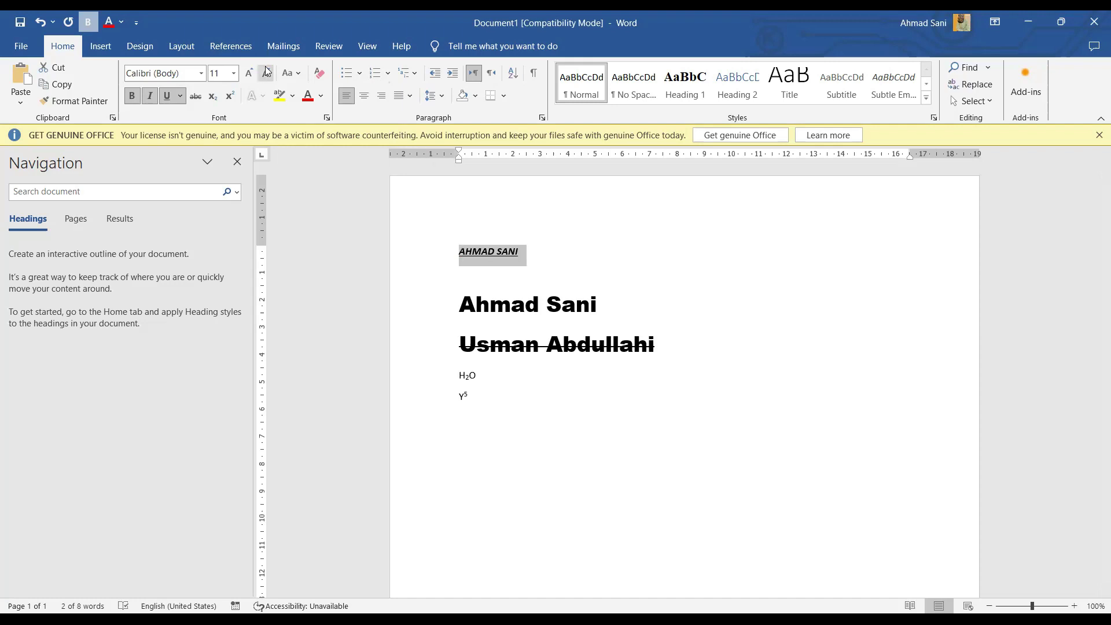
pyautogui.click(299, 74)
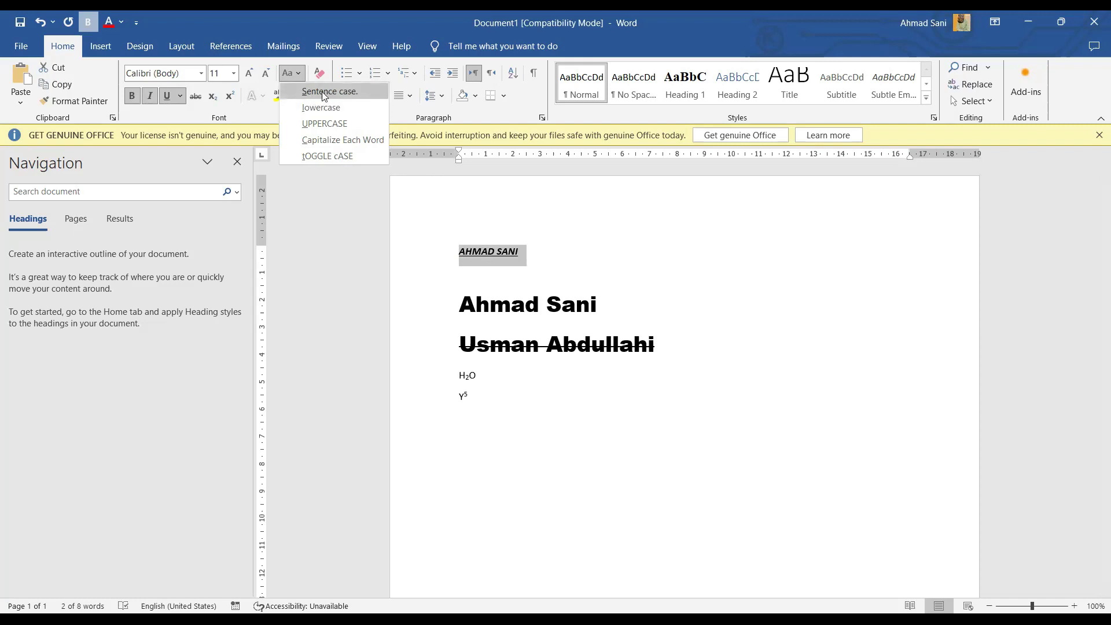
pyautogui.click(324, 93)
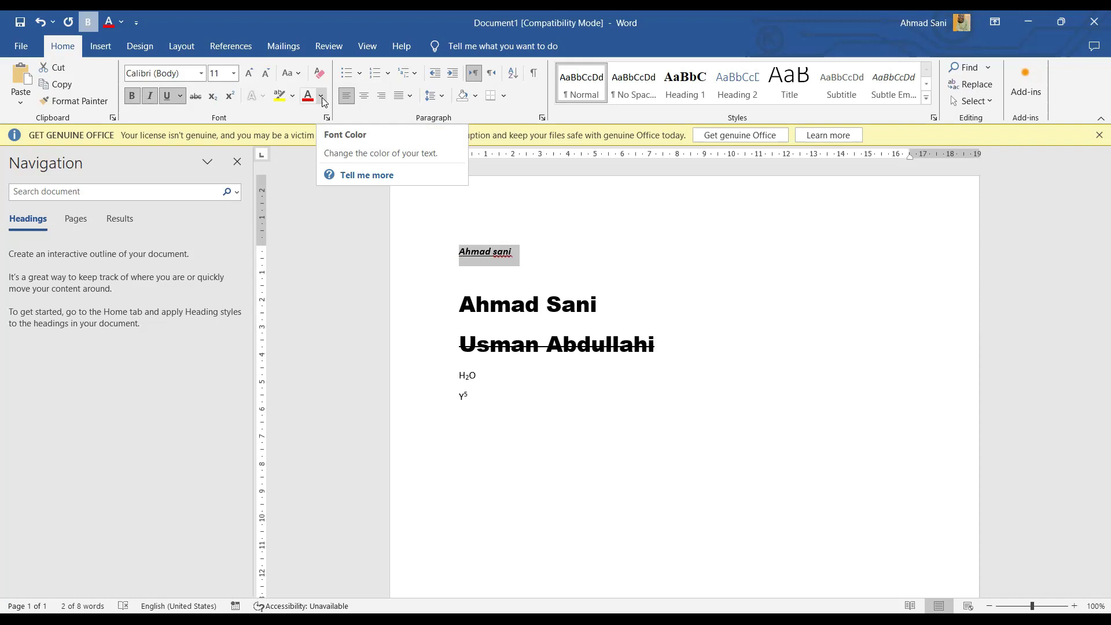
# Step: Colour the top name line with a green theme colour and deselect it
pyautogui.click(321, 97)
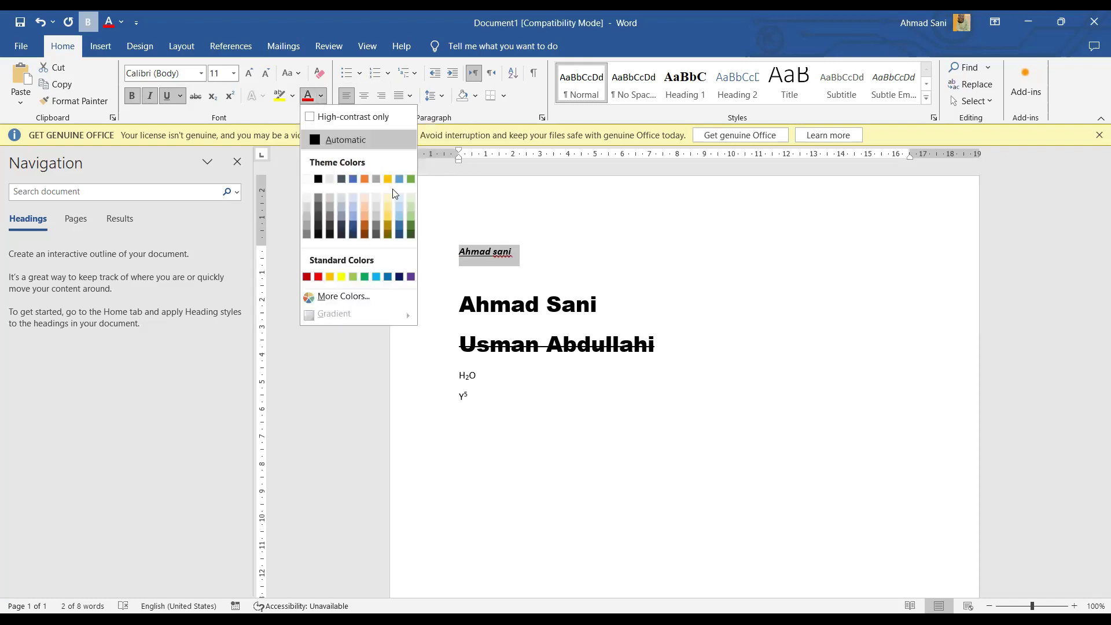
pyautogui.click(412, 225)
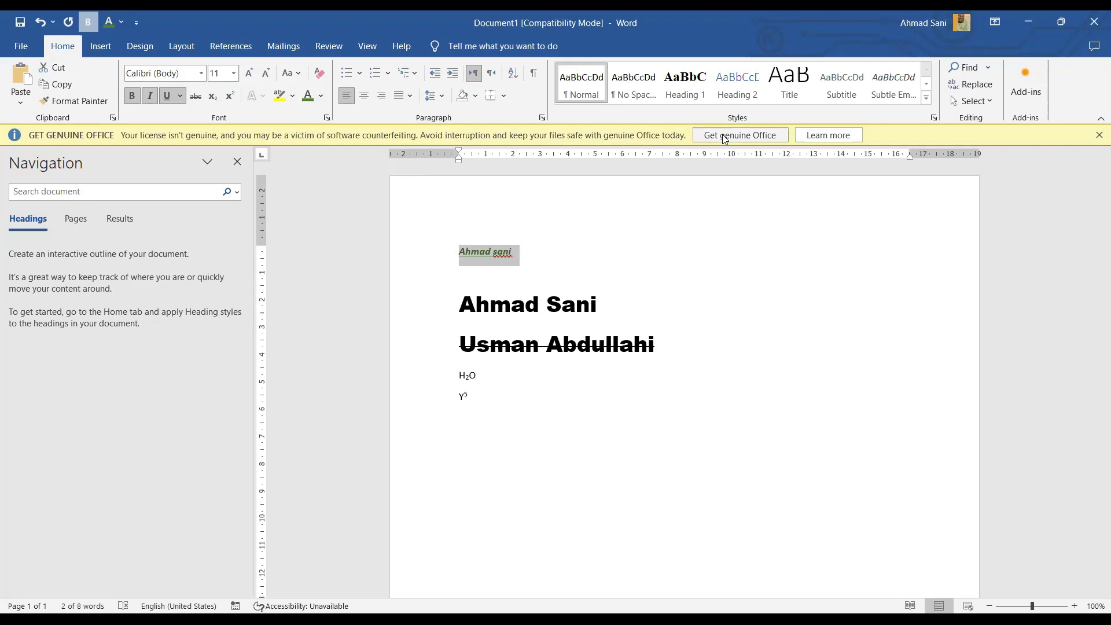
pyautogui.press('Right')
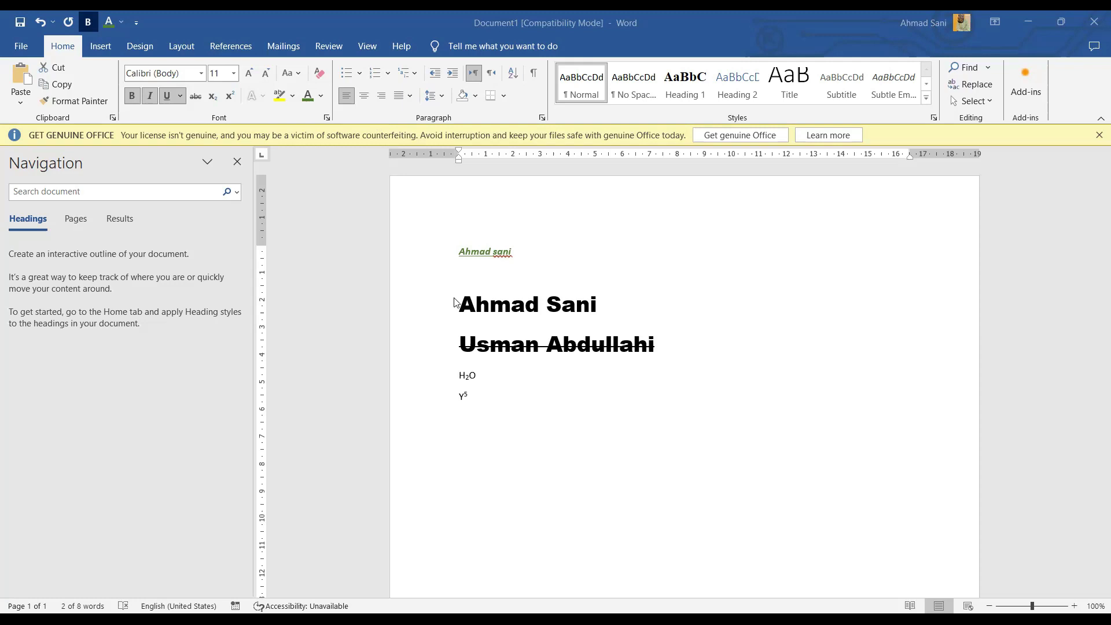
# Step: Delete the large name lines, H2O and Y⁵, leaving only the green name line
pyautogui.keyDown('shift'); pyautogui.click(645, 375); pyautogui.keyUp('shift')
pyautogui.press('Delete')
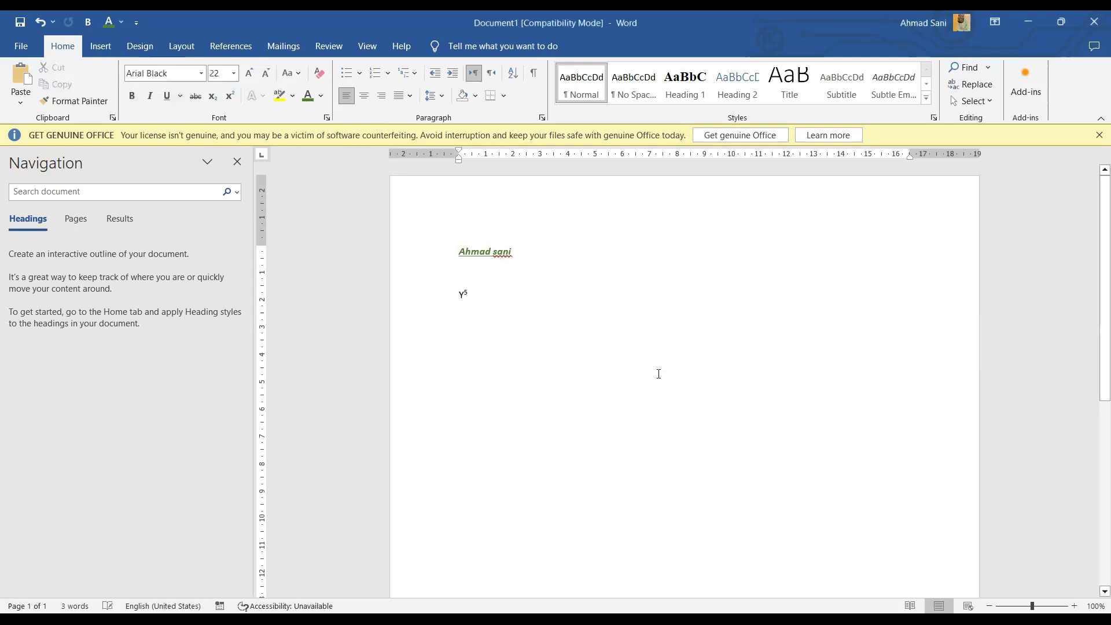
pyautogui.press('Delete')
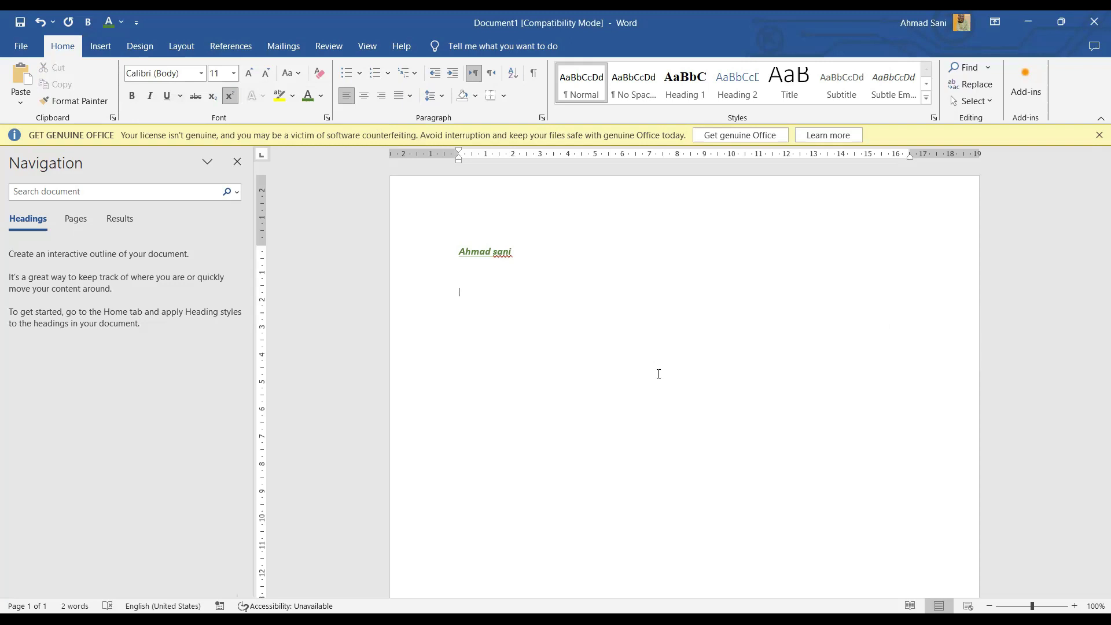
pyautogui.write('ATA')
pyautogui.press('BackSpace')
pyautogui.press('BackSpace')
pyautogui.press('BackSpace')
pyautogui.press('BackSpace')
# Step: Start a bulleted list under the name with DATA ANALYSIS and DATA VISUALIZATION, fixing typos
pyautogui.click(344, 74)
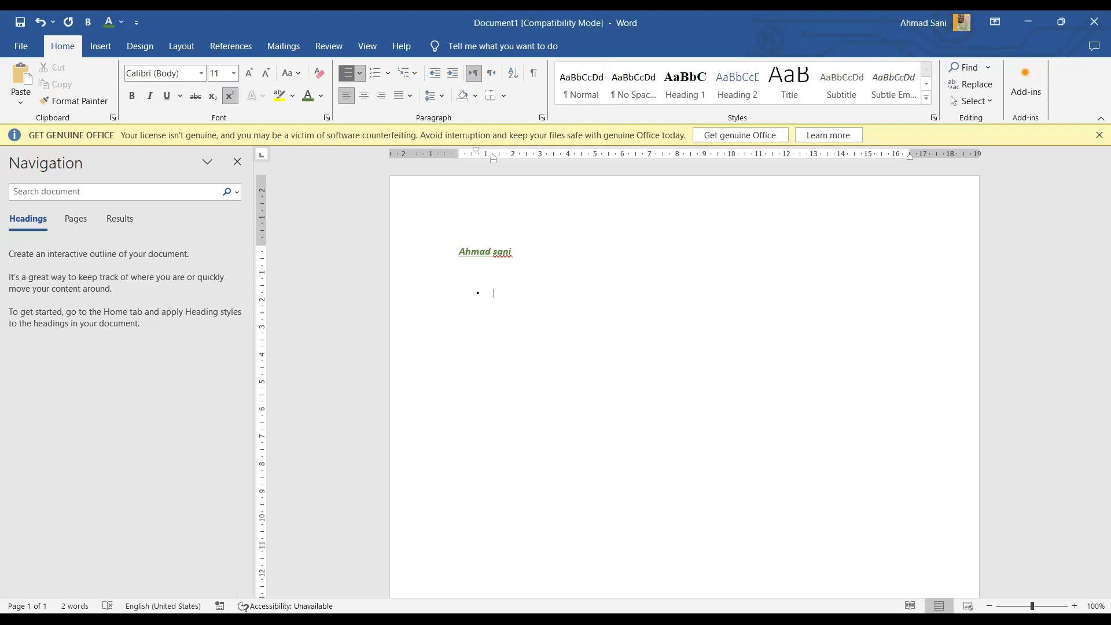
pyautogui.write('dAT')
pyautogui.press('BackSpace')
pyautogui.press('BackSpace')
pyautogui.press('BackSpace')
pyautogui.press('BackSpace')
pyautogui.write('DA')
pyautogui.write('TA ANAL')
pyautogui.write('YIS')
pyautogui.write('I==')
pyautogui.press('BackSpace')
pyautogui.press('BackSpace')
pyautogui.press('BackSpace')
pyautogui.press('BackSpace')
pyautogui.press('BackSpace')
pyautogui.write('SUS')
pyautogui.click(535, 294)
pyautogui.press('BackSpace')
pyautogui.write('I')
pyautogui.write('I')
pyautogui.write('ATA VI')
pyautogui.write('S')
pyautogui.write('A')
pyautogui.press('BackSpace')
pyautogui.write('UALIZA')
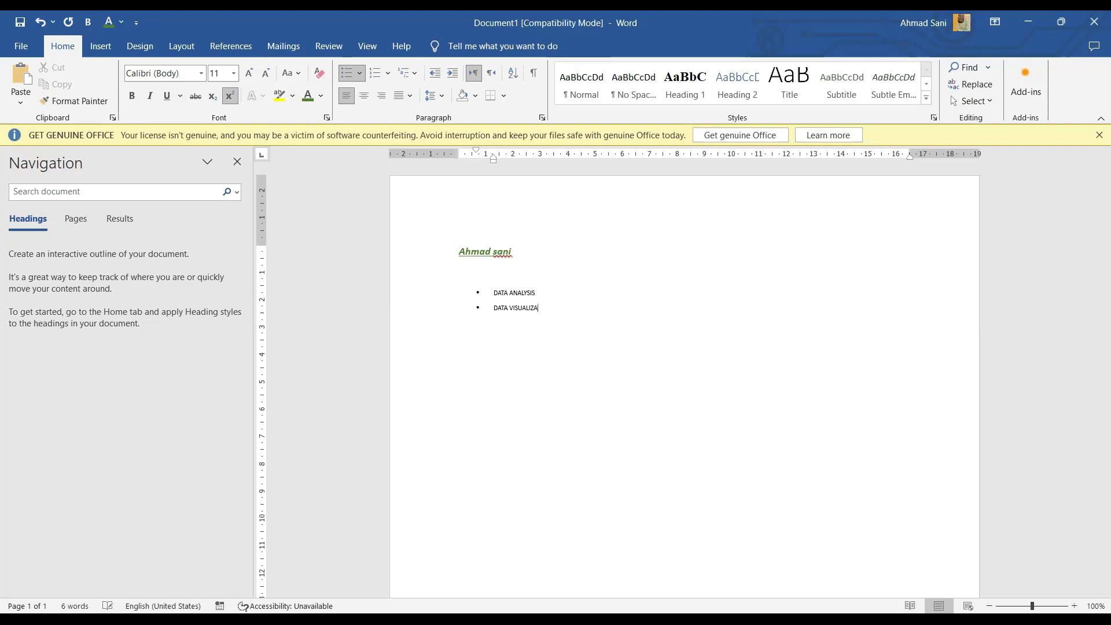
pyautogui.write('TION')
# Step: Add bullets DAT CLEANING and DATA PROCESSING, then end the list by removing the empty bullet
pyautogui.press('Return')
pyautogui.write('DAT CLEANING')
pyautogui.press('Return')
pyautogui.write('DATA PROCESSSI')
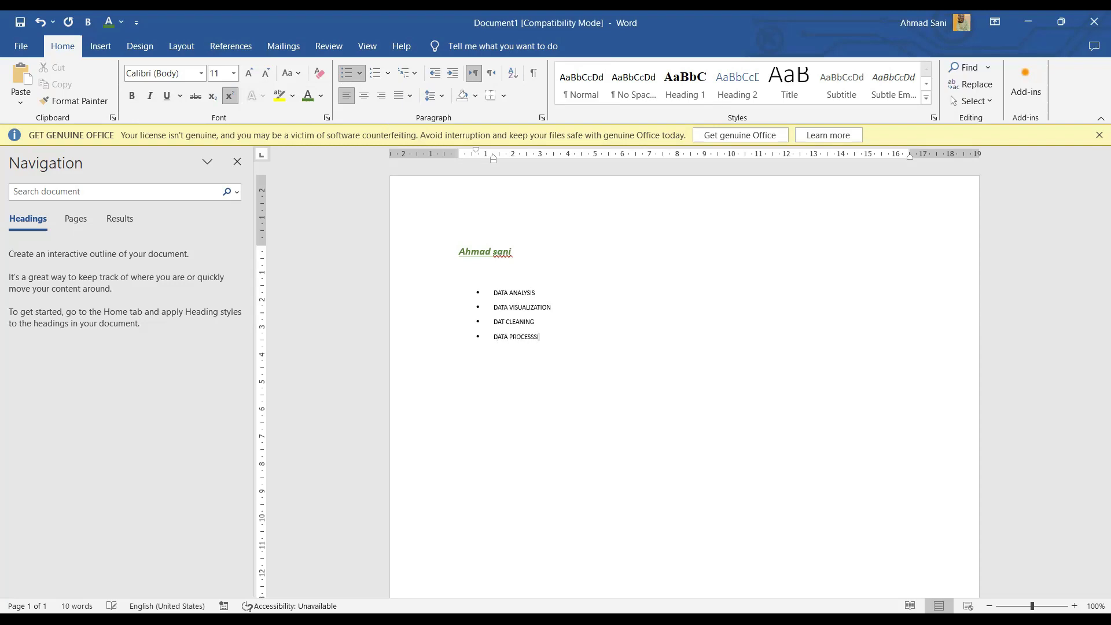
pyautogui.press('BackSpace')
pyautogui.press('BackSpace')
pyautogui.write('ING')
pyautogui.press('Return')
pyautogui.press('BackSpace')
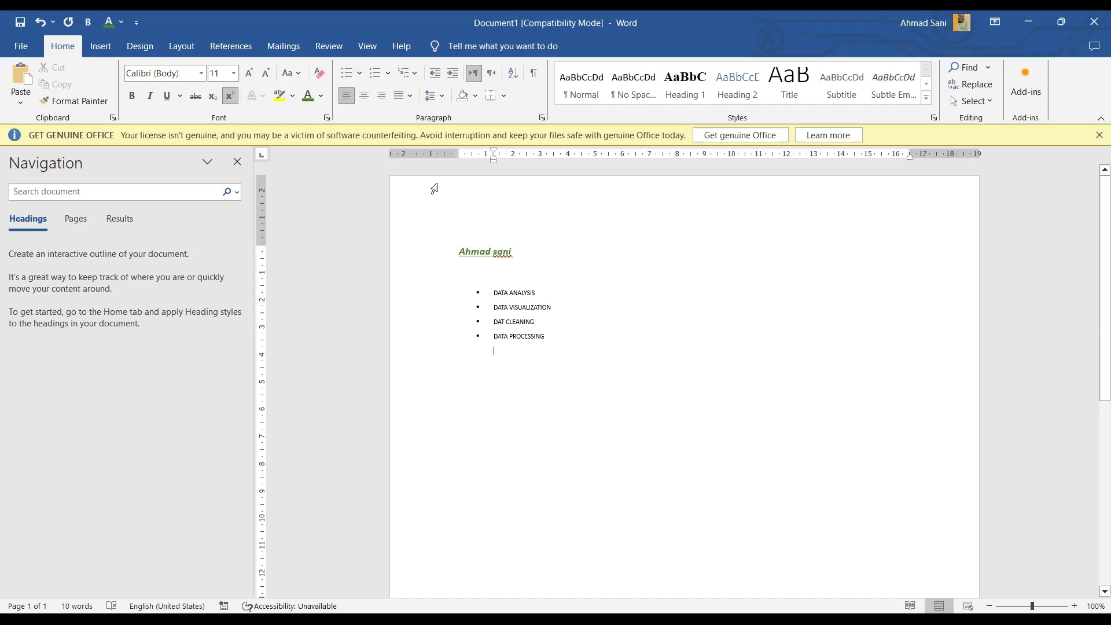
# Step: Apply numbering below the bullets and type three person names as numbered items
pyautogui.click(375, 71)
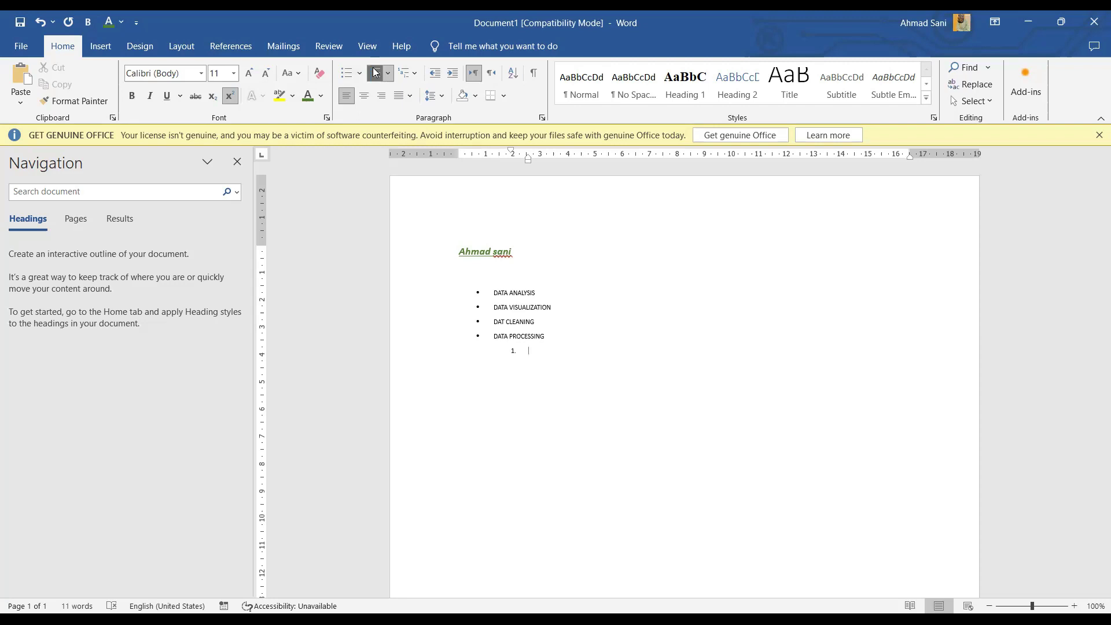
pyautogui.press('Return')
pyautogui.press('Return')
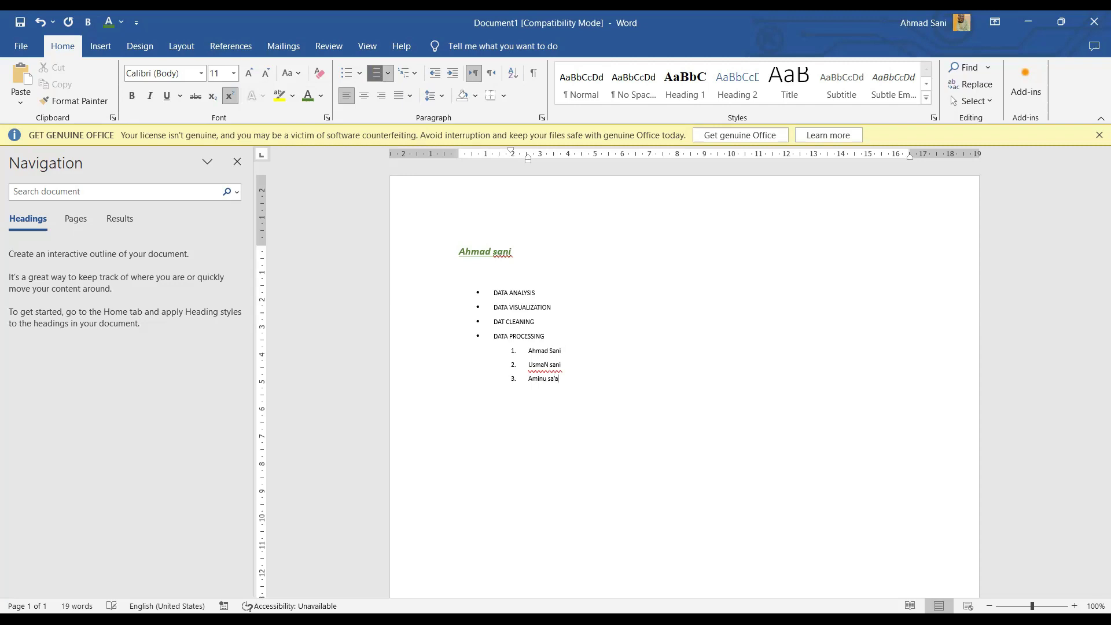
# Step: Try center and right alignment on the green title line, then set it to Align Left
pyautogui.click(485, 254)
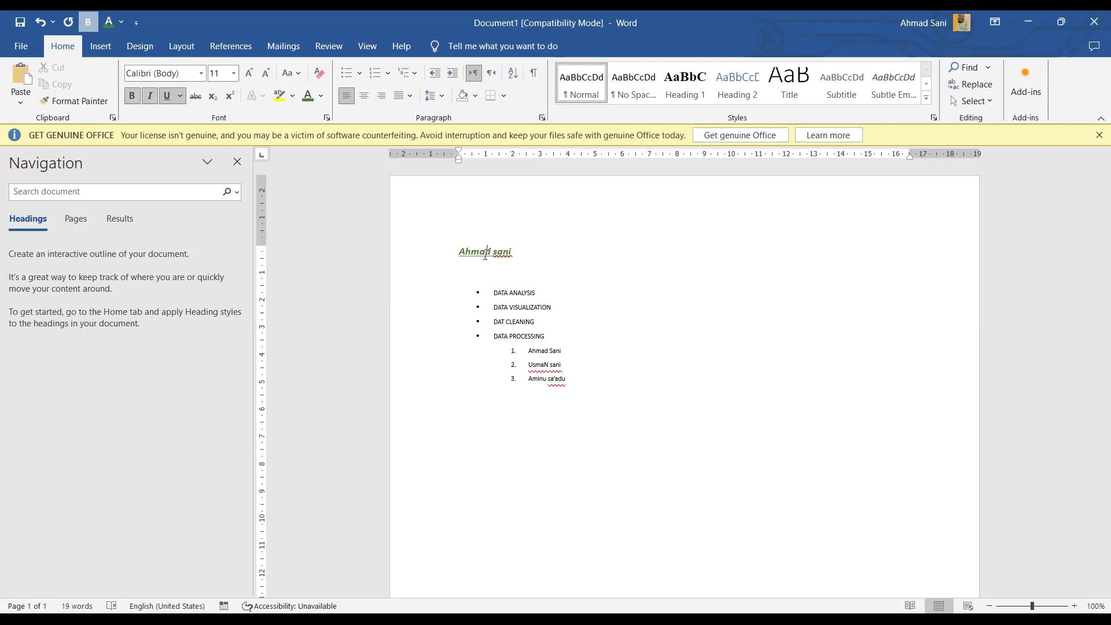
pyautogui.click(365, 95)
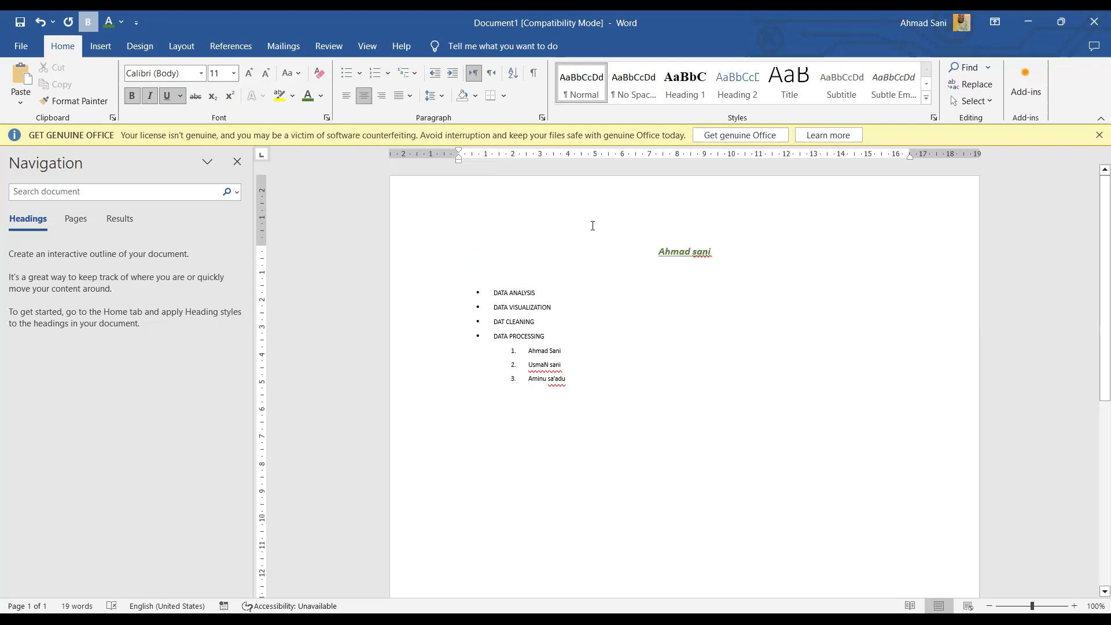
pyautogui.click(384, 96)
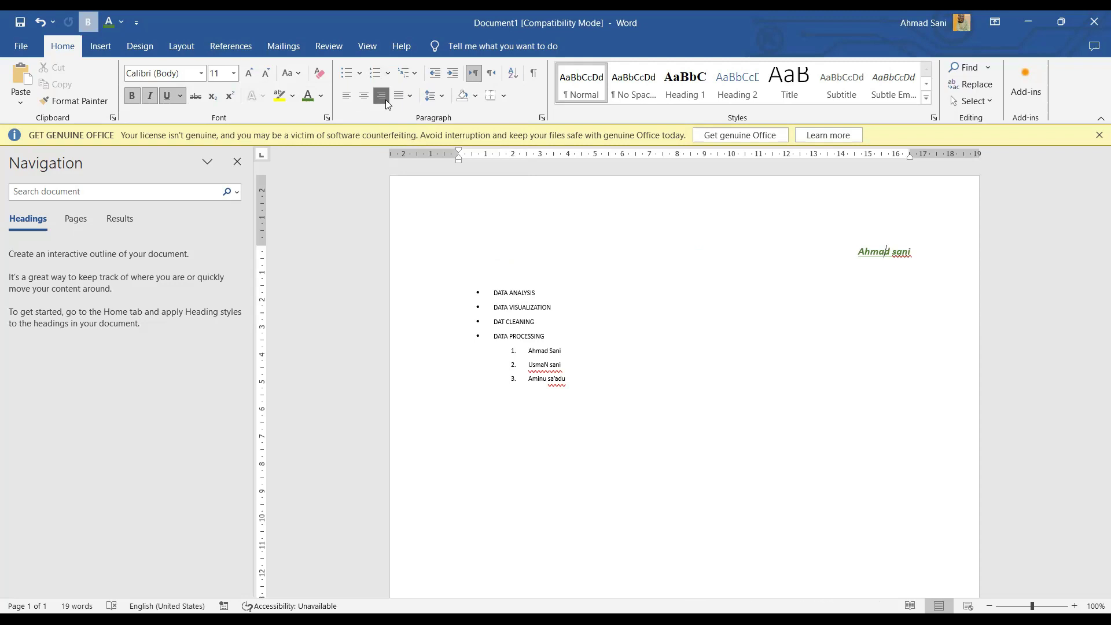
pyautogui.click(351, 101)
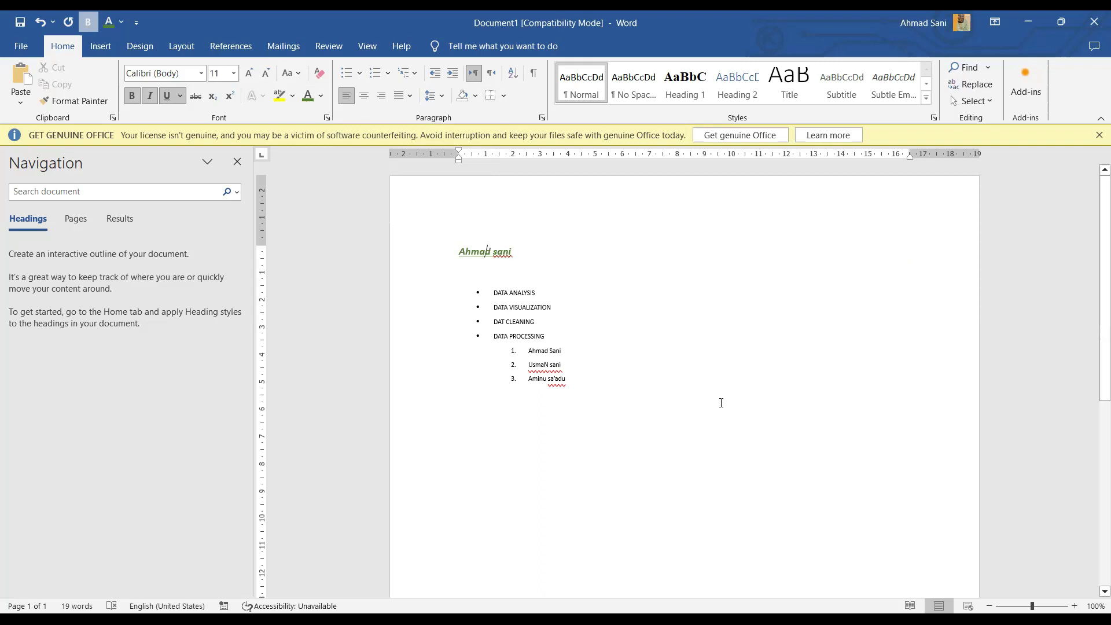
pyautogui.press('Down')
pyautogui.press('Down')
pyautogui.press('Down')
pyautogui.press('Down')
pyautogui.press('Down')
pyautogui.press('Down')
pyautogui.press('Down')
pyautogui.press('Down')
pyautogui.press('Down')
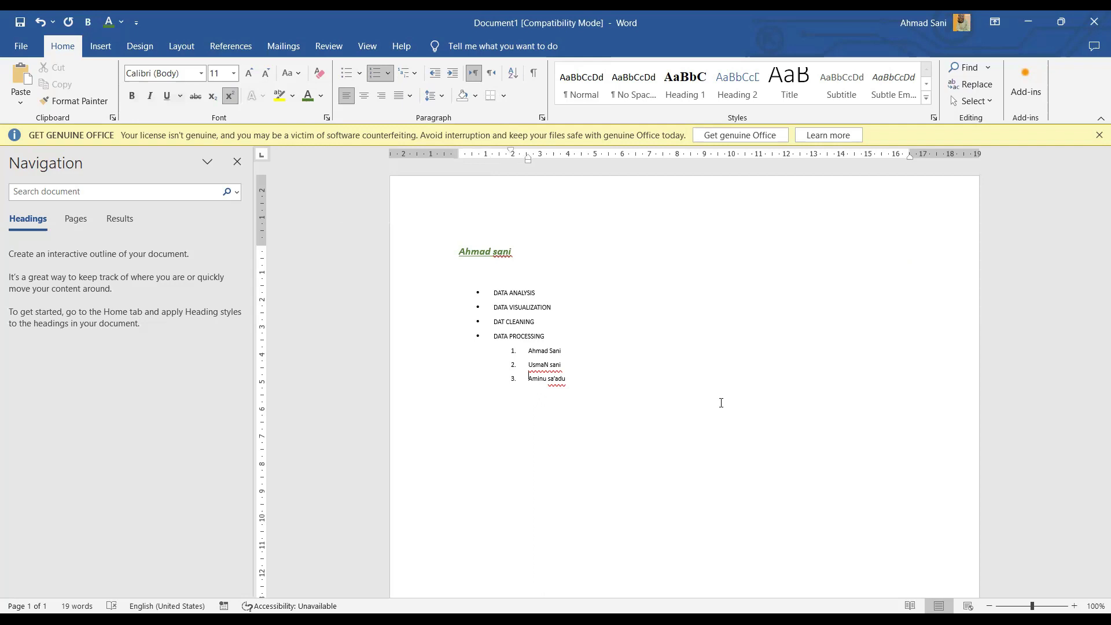
# Step: Generate sample paragraphs below the list with =rand(200)
pyautogui.press('Down')
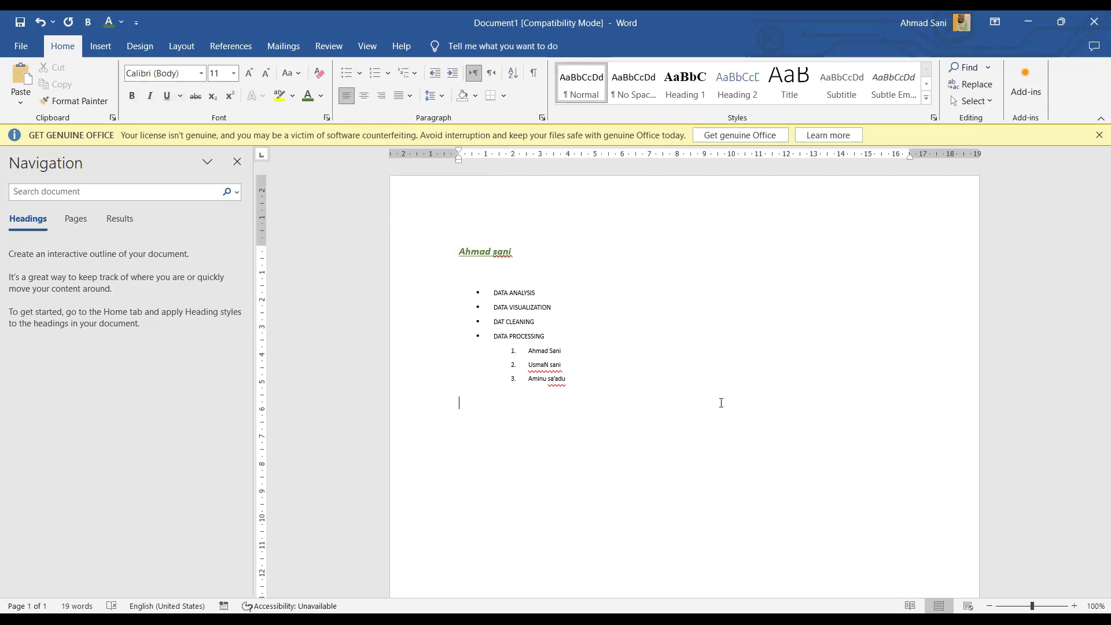
pyautogui.write('=rand(200)')
pyautogui.press('Return')
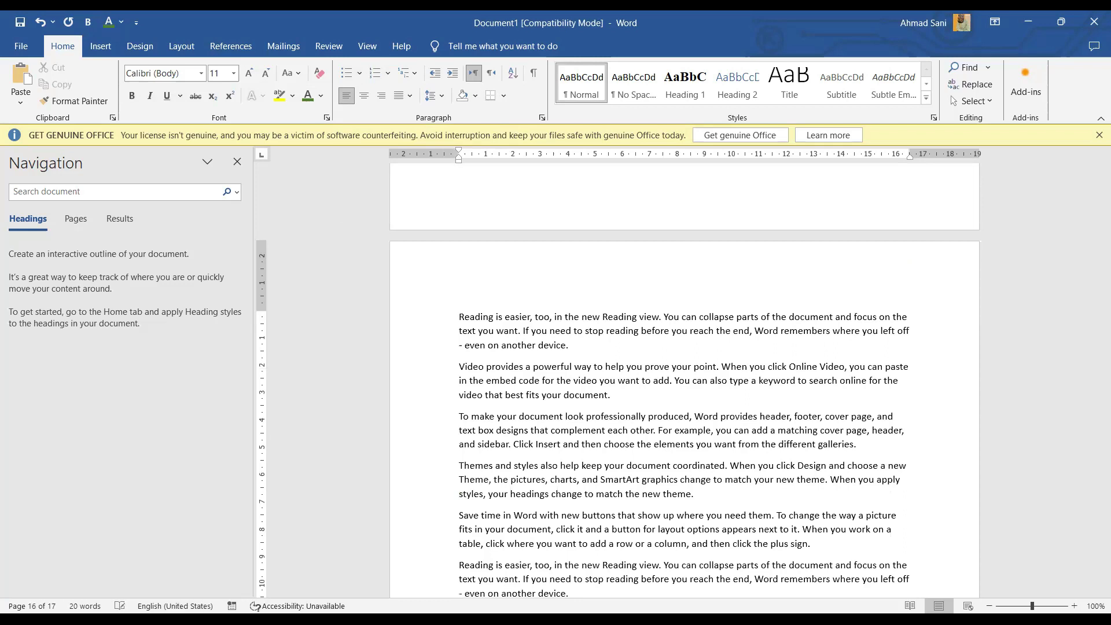
# Step: Insert a blank line between the lists and the first sample paragraph
pyautogui.hotkey('ctrl', 'a')
pyautogui.hotkey('ctrl', 'Home')
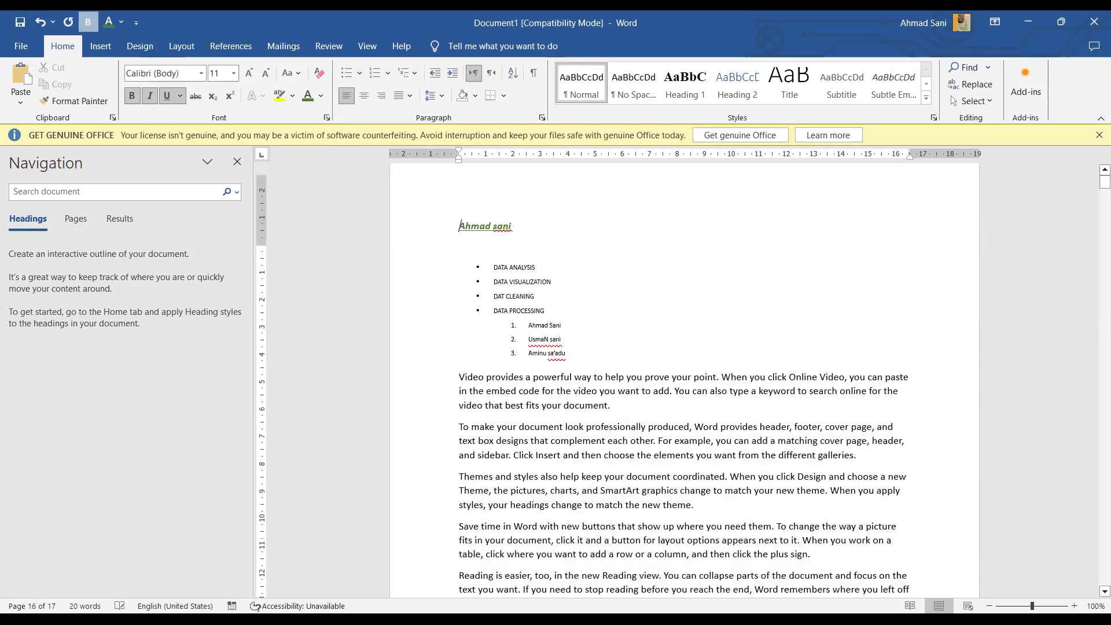
pyautogui.click(459, 402)
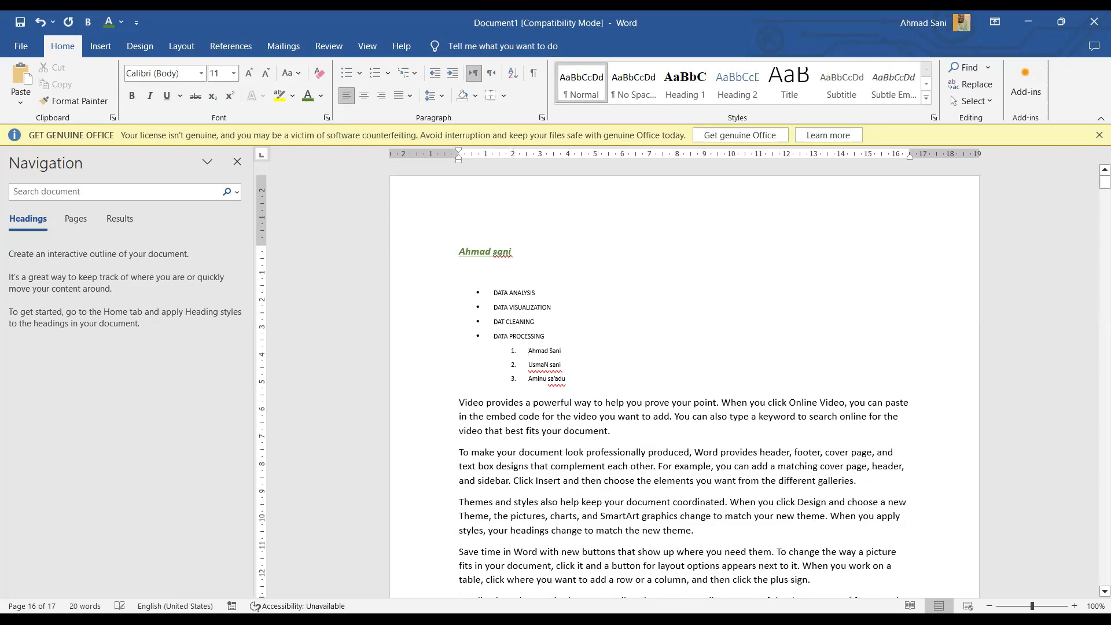
pyautogui.press('Return')
pyautogui.press('Down')
pyautogui.press('Down')
pyautogui.press('Down')
pyautogui.press('Down')
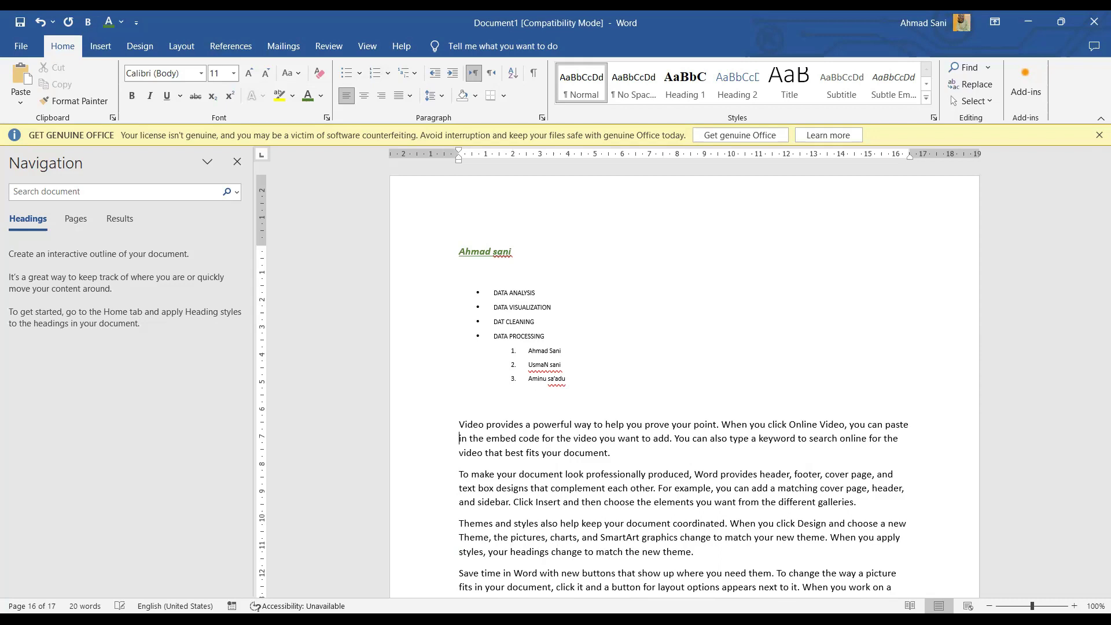
# Step: Select the first two sample paragraphs and apply Justify alignment
pyautogui.click(459, 424)
pyautogui.hotkey('shift', 'Down')
pyautogui.hotkey('shift', 'Down')
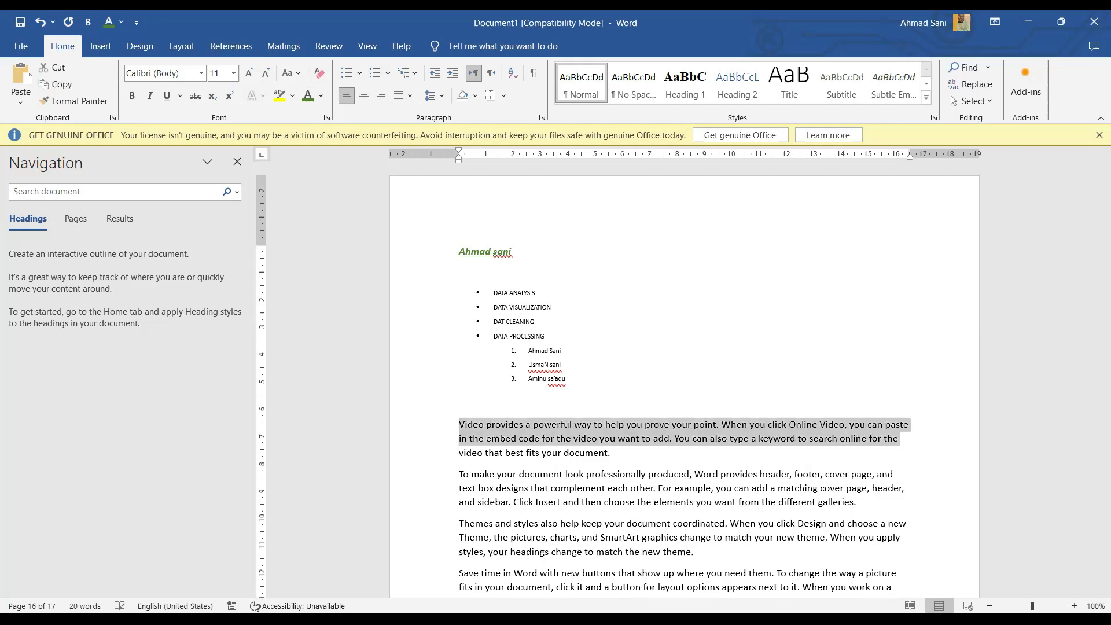
pyautogui.hotkey('shift', 'Down')
pyautogui.hotkey('shift', 'Down')
pyautogui.hotkey('shift', 'Down')
pyautogui.hotkey('shift', 'Down')
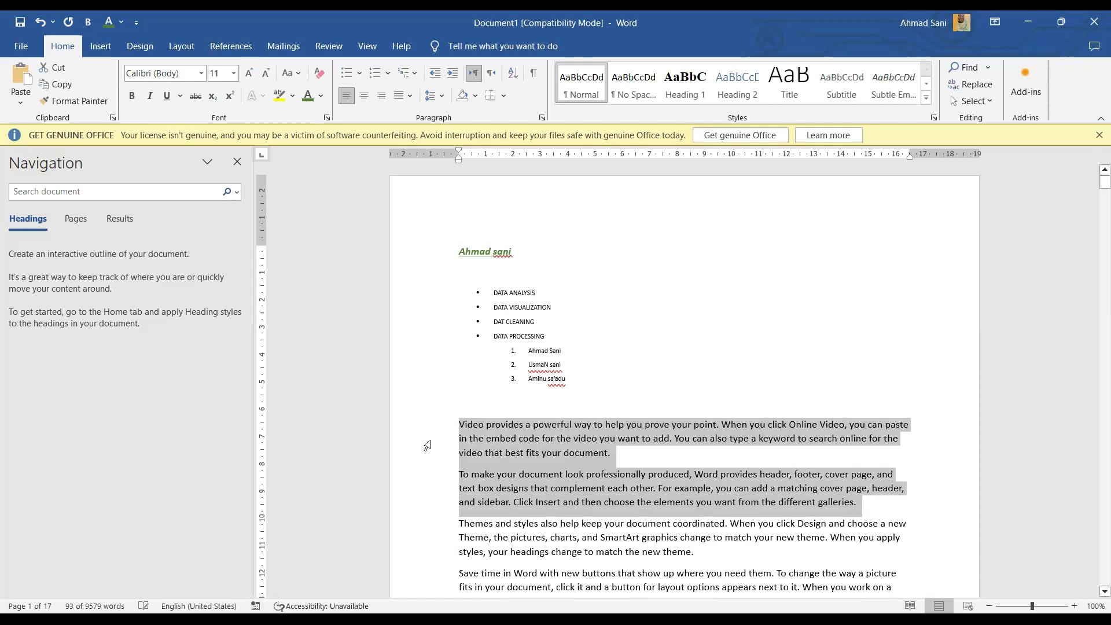
pyautogui.click(404, 99)
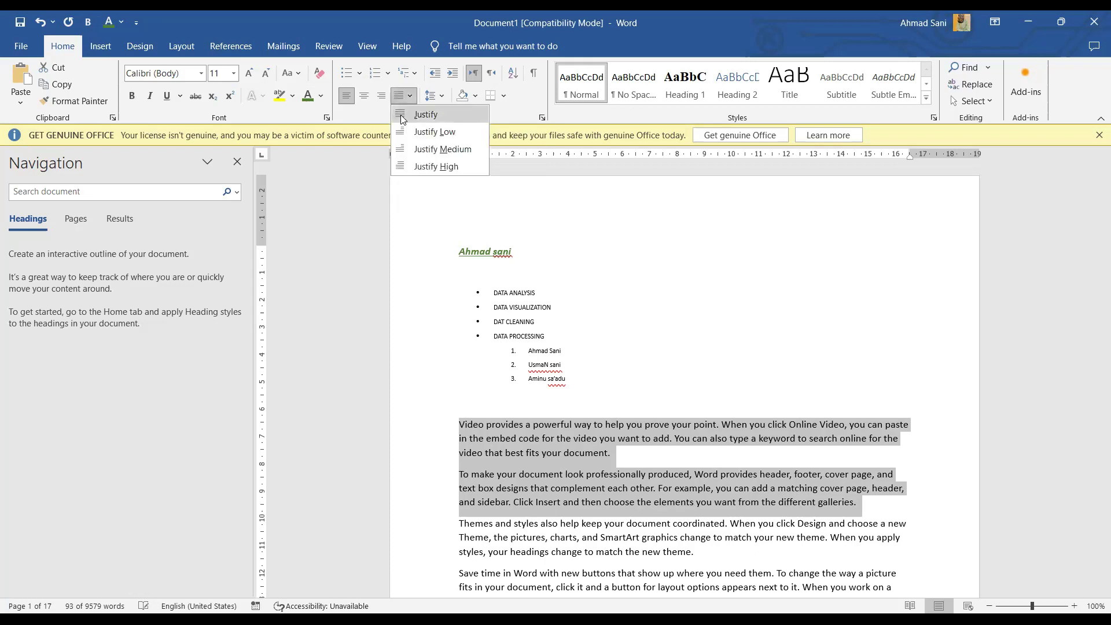
pyautogui.click(403, 119)
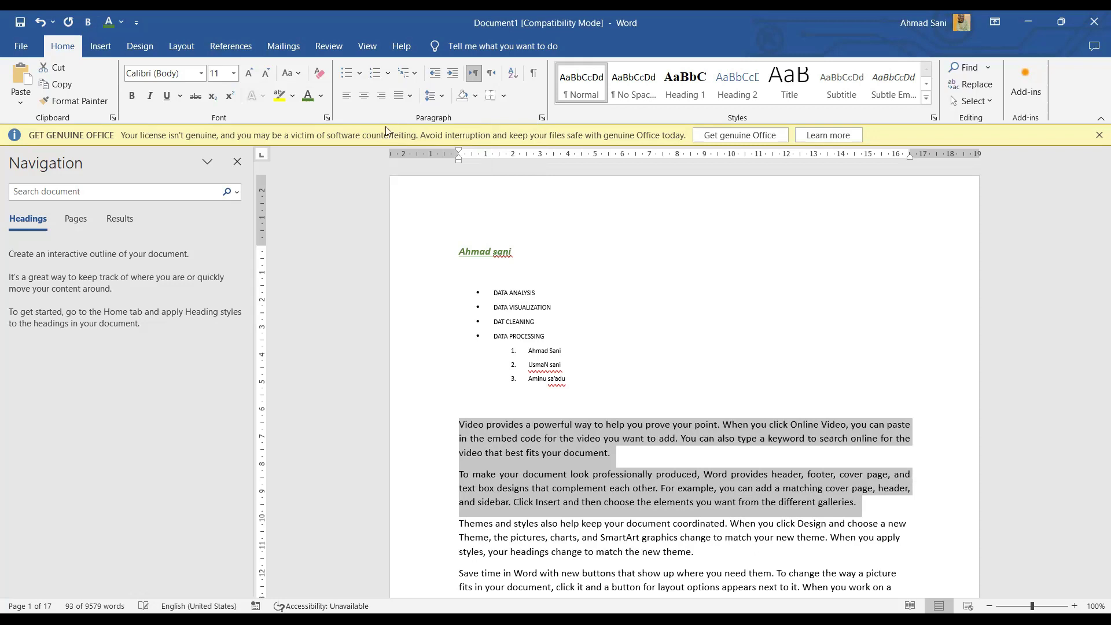
# Step: Set 2.0 line spacing on the two selected paragraphs and confirm the spacing
pyautogui.click(446, 96)
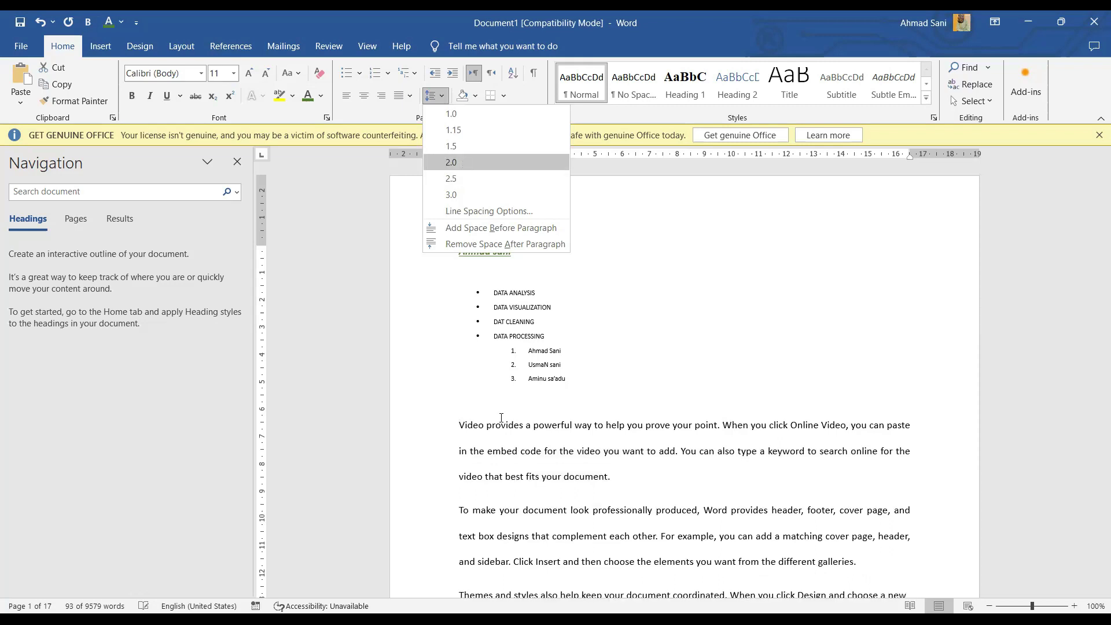
pyautogui.press('Return')
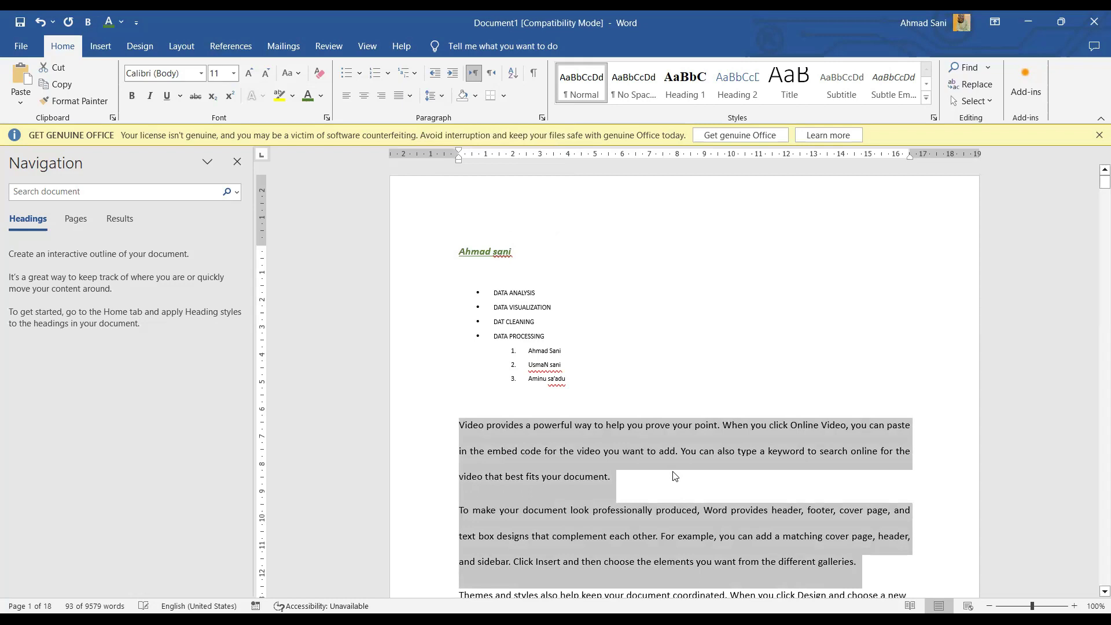
pyautogui.scroll(-1, 675, 476)
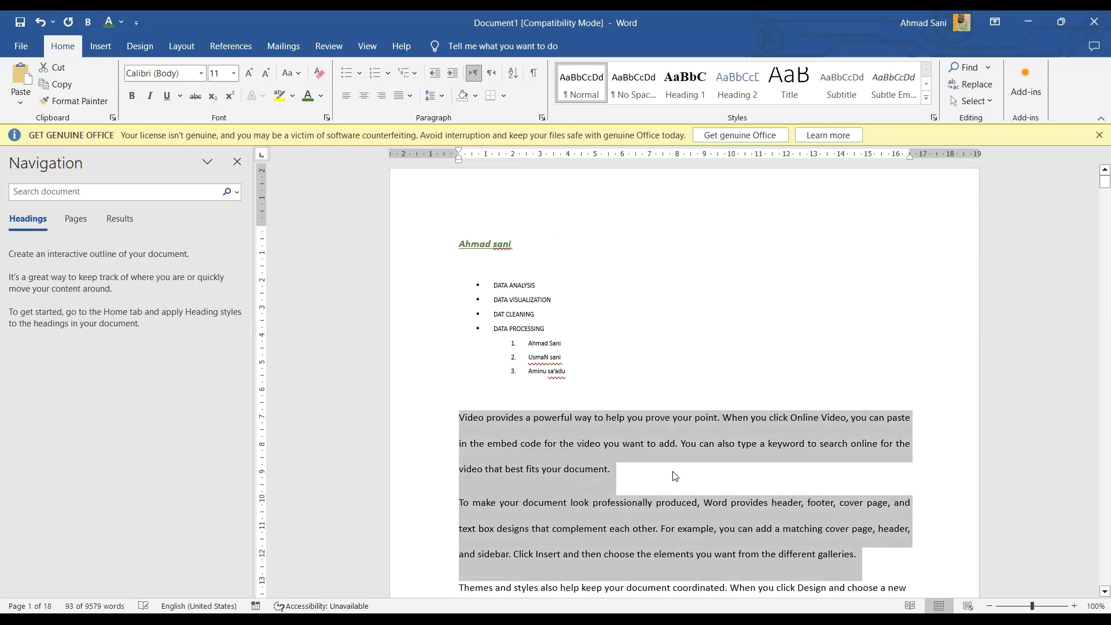
pyautogui.scroll(-3, 678, 465)
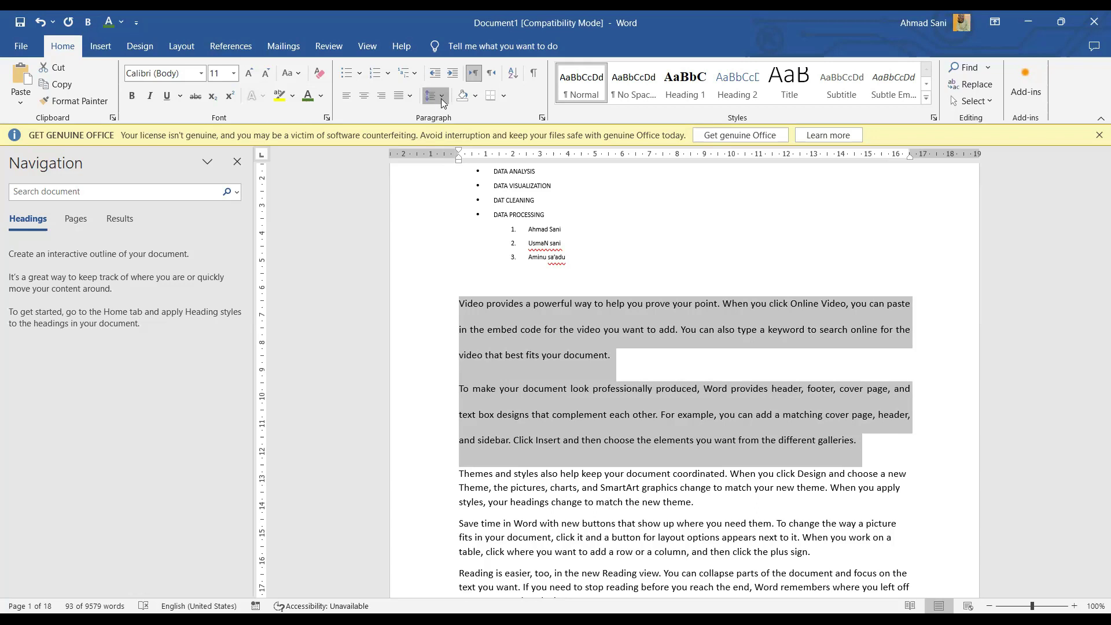
pyautogui.click(441, 99)
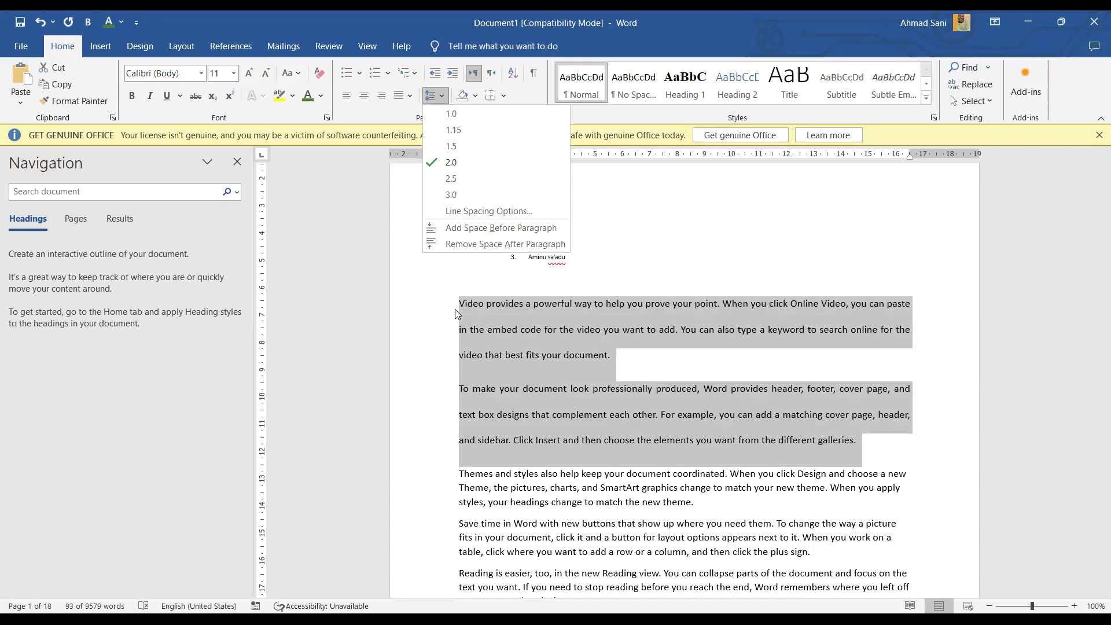
pyautogui.click(461, 307)
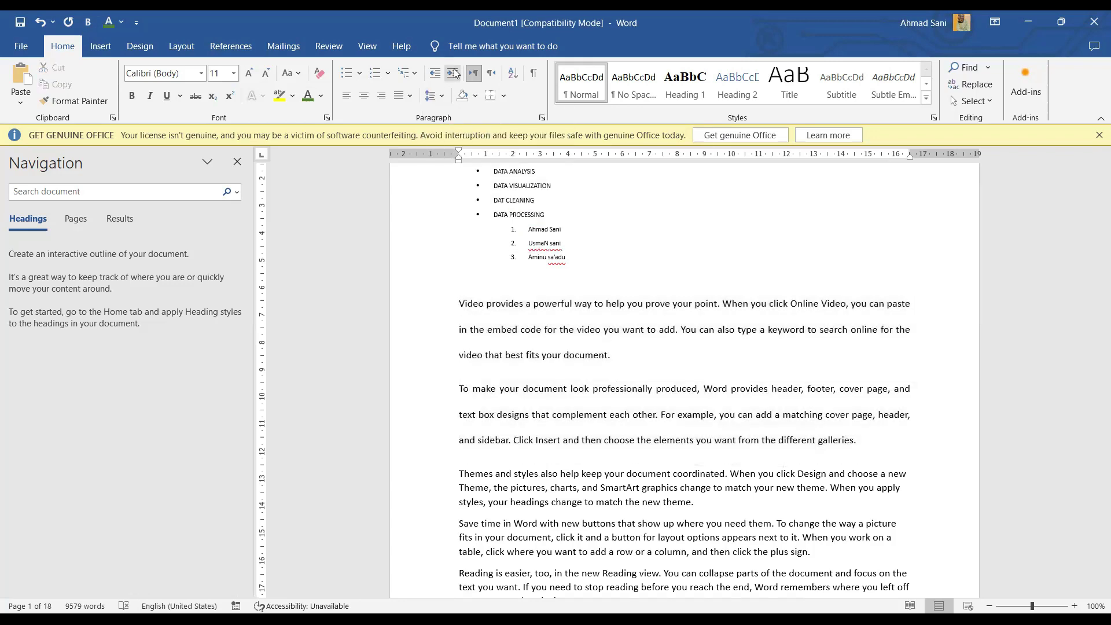
pyautogui.click(453, 73)
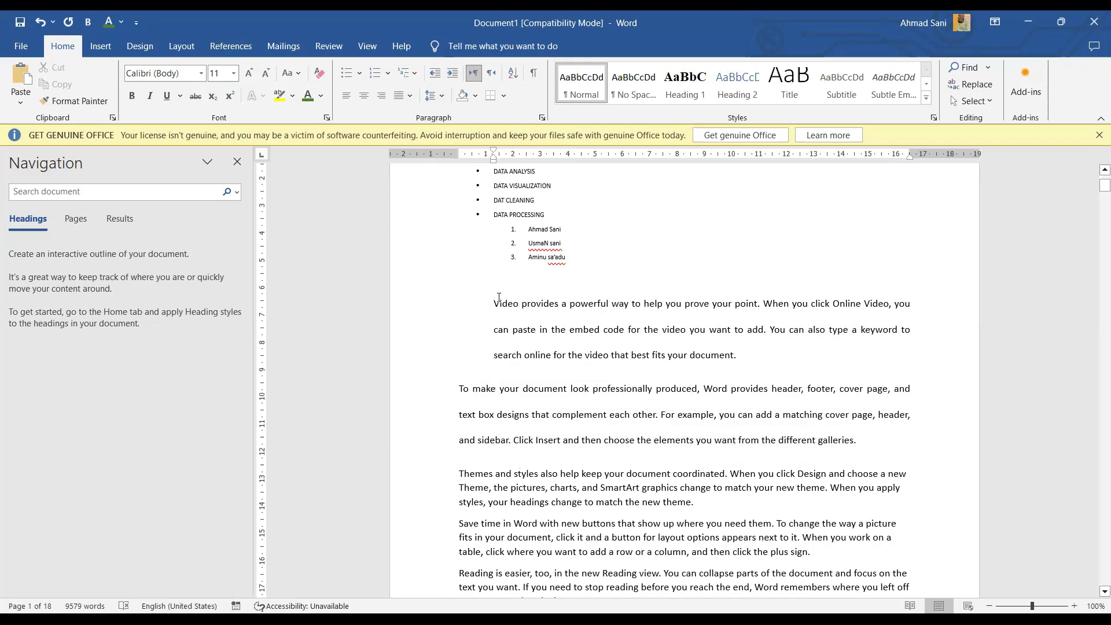
pyautogui.hotkey('ctrl', 'z')
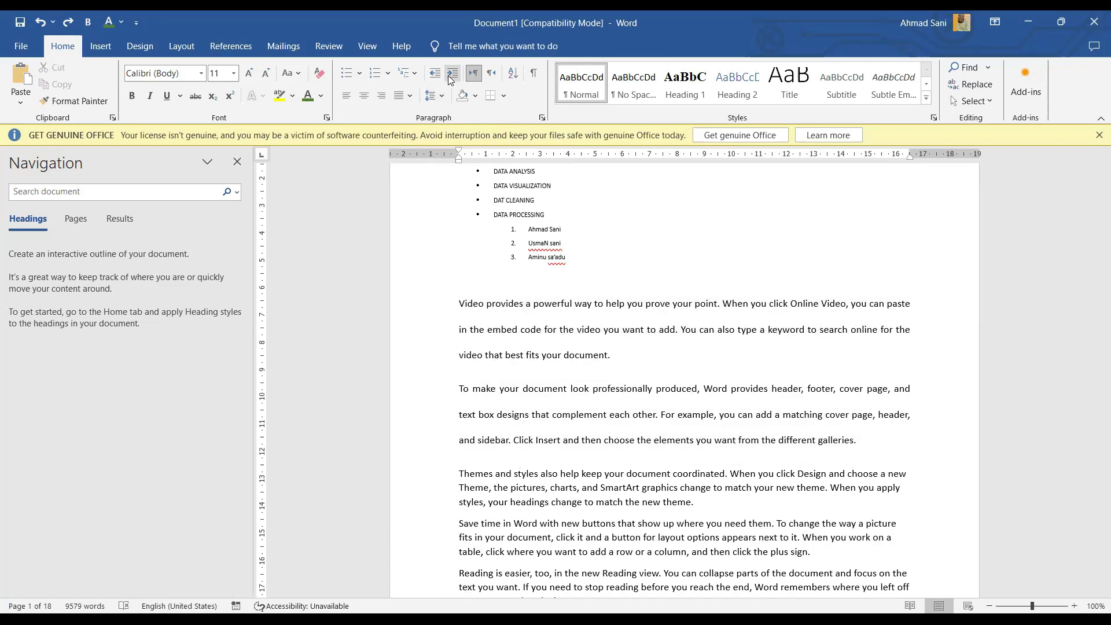
pyautogui.click(451, 80)
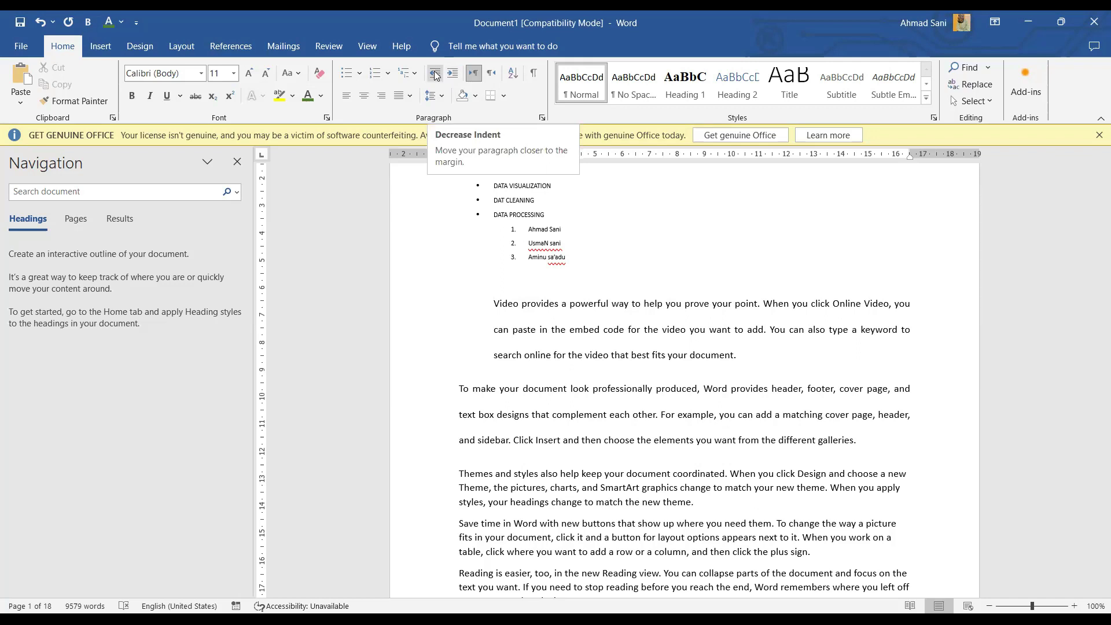
pyautogui.click(435, 74)
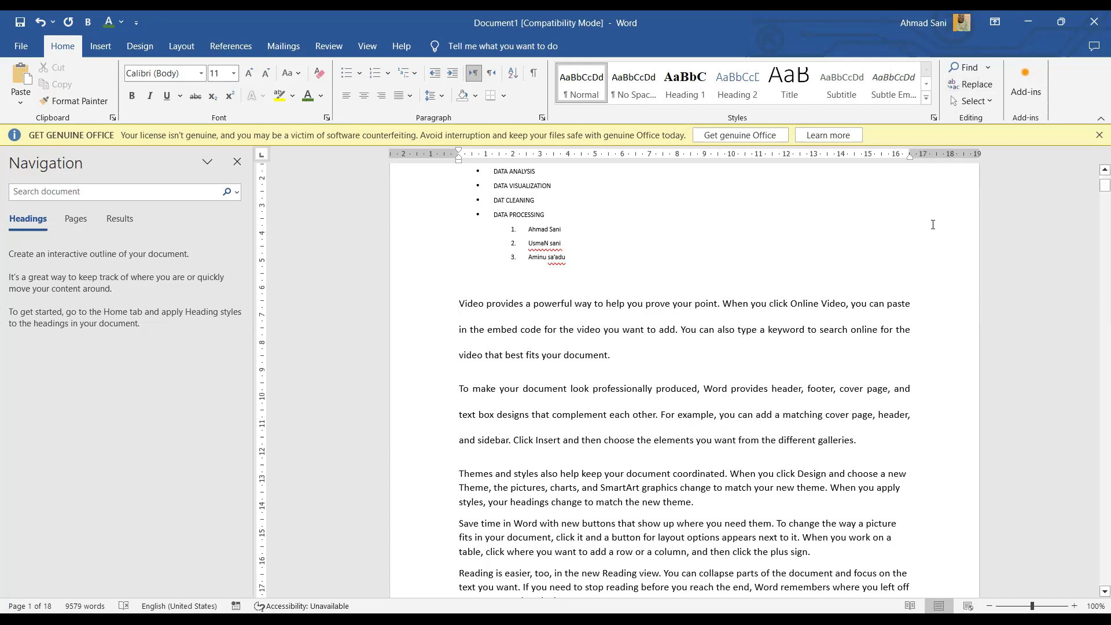
# Step: Replace All 'video' with 'music' (160 replacements) and dismiss the count message
pyautogui.click(972, 86)
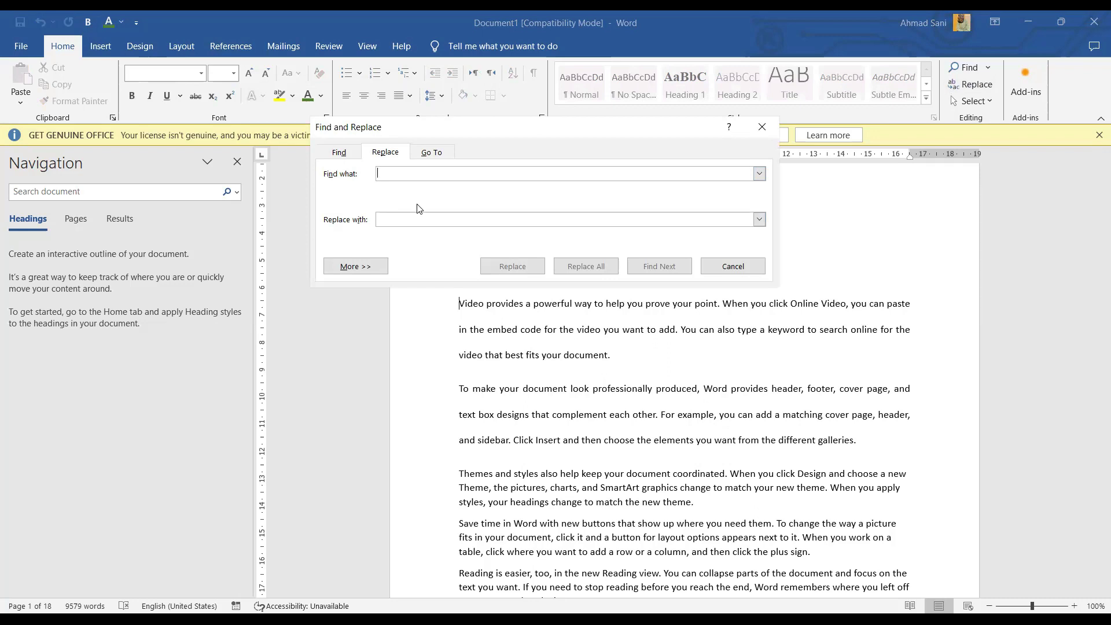
pyautogui.write('vid')
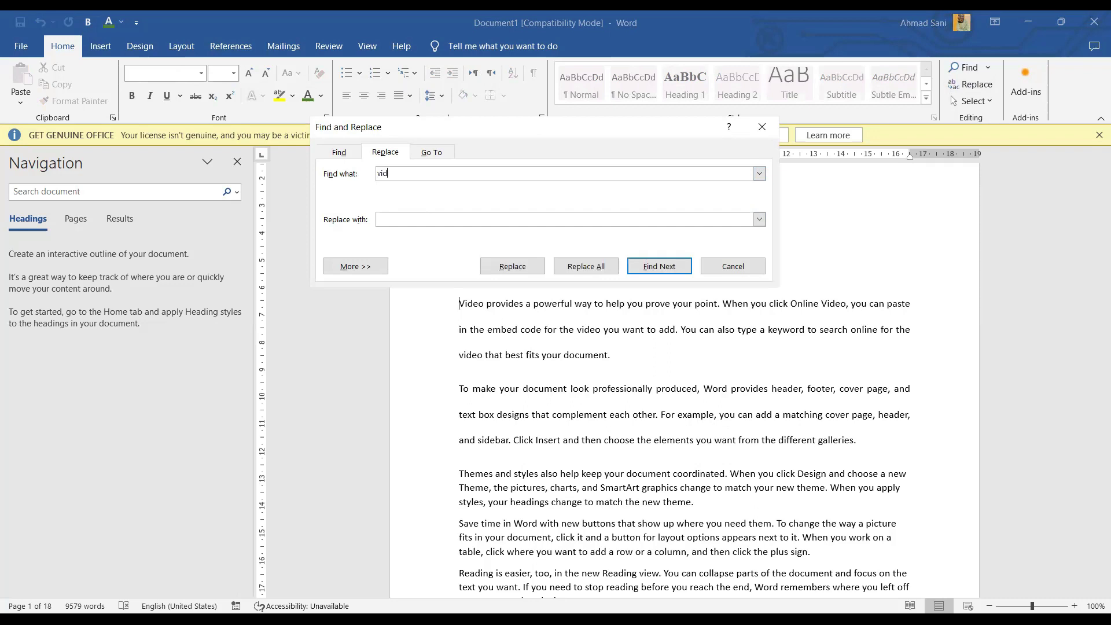
pyautogui.write('eo')
pyautogui.press('Tab')
pyautogui.write('music')
pyautogui.click(577, 267)
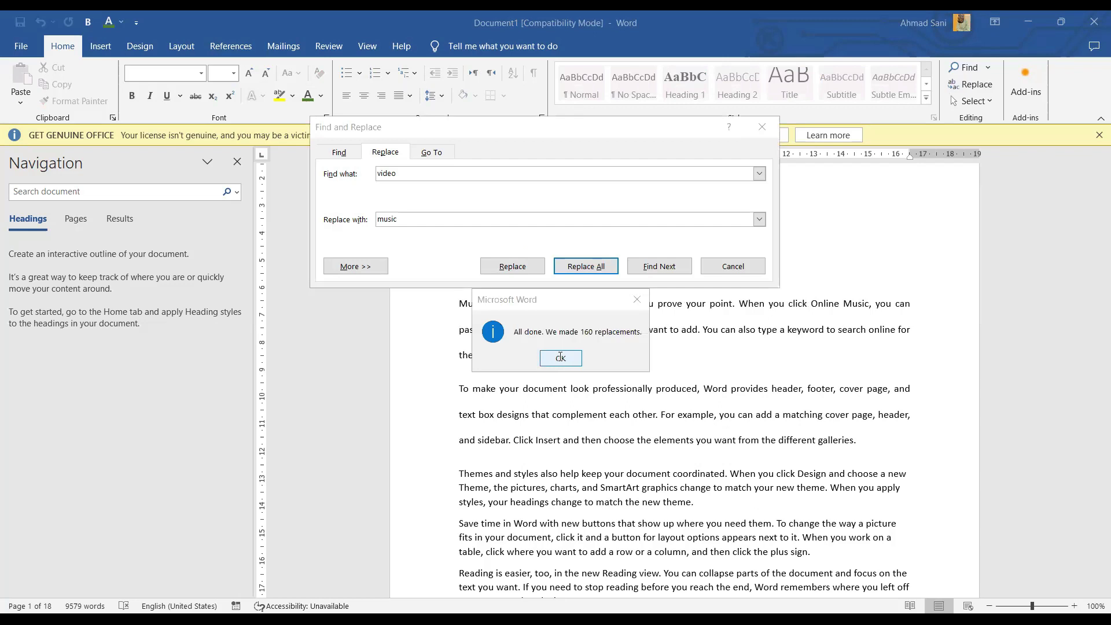
pyautogui.click(560, 357)
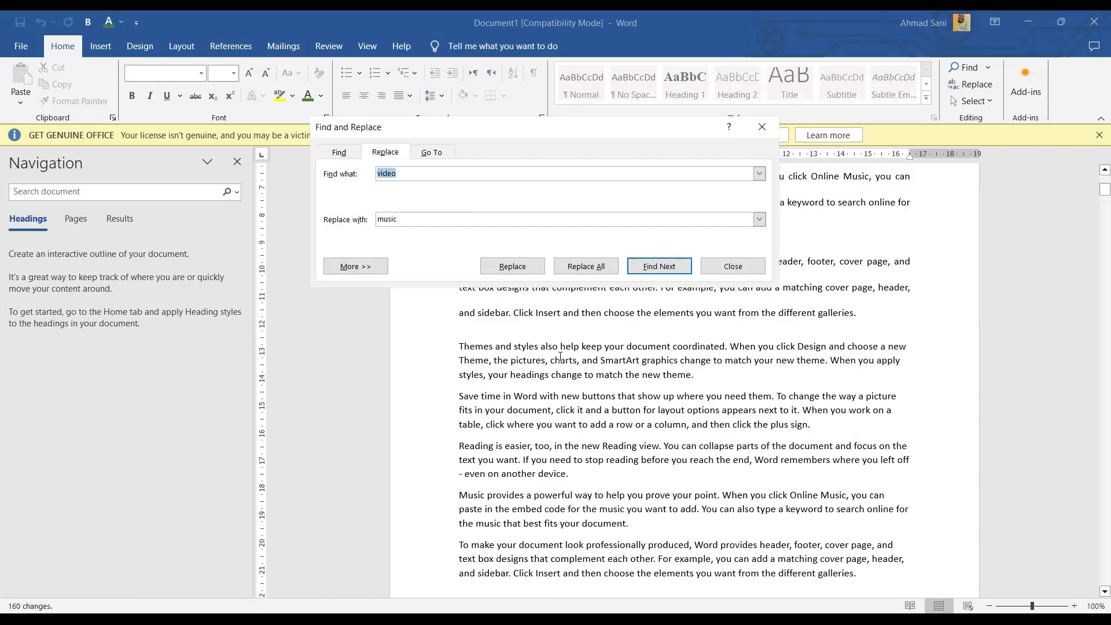